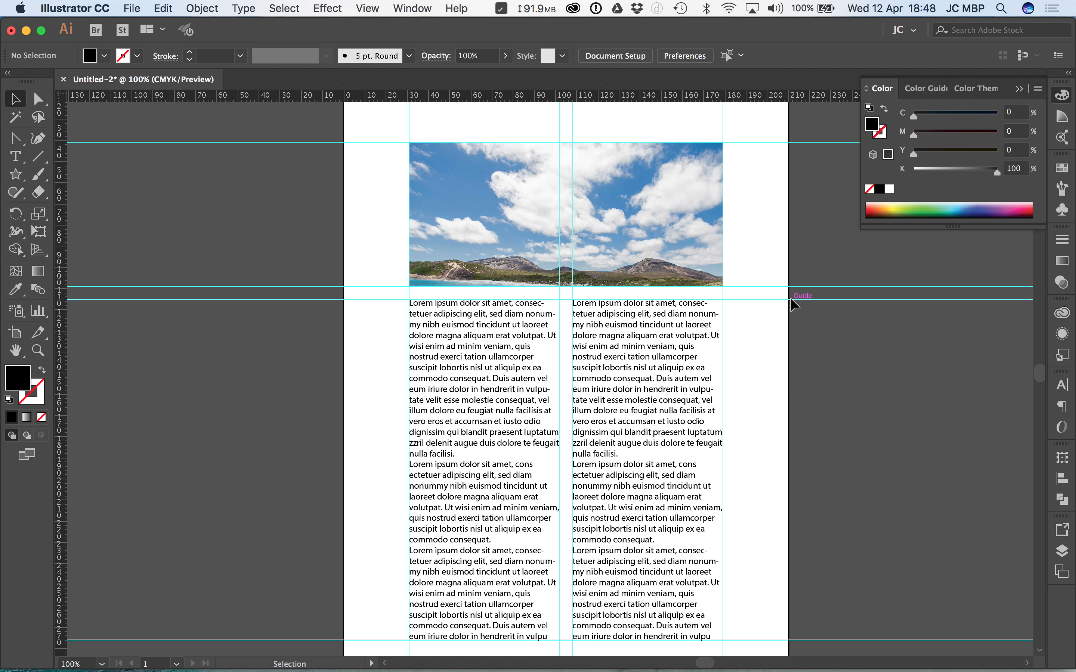
# Step: Unlock the guides, clear all guides, text and the landscape picture off the artboard, and relock the guides
pyautogui.moveTo(818, 281); pyautogui.dragTo(774, 348)
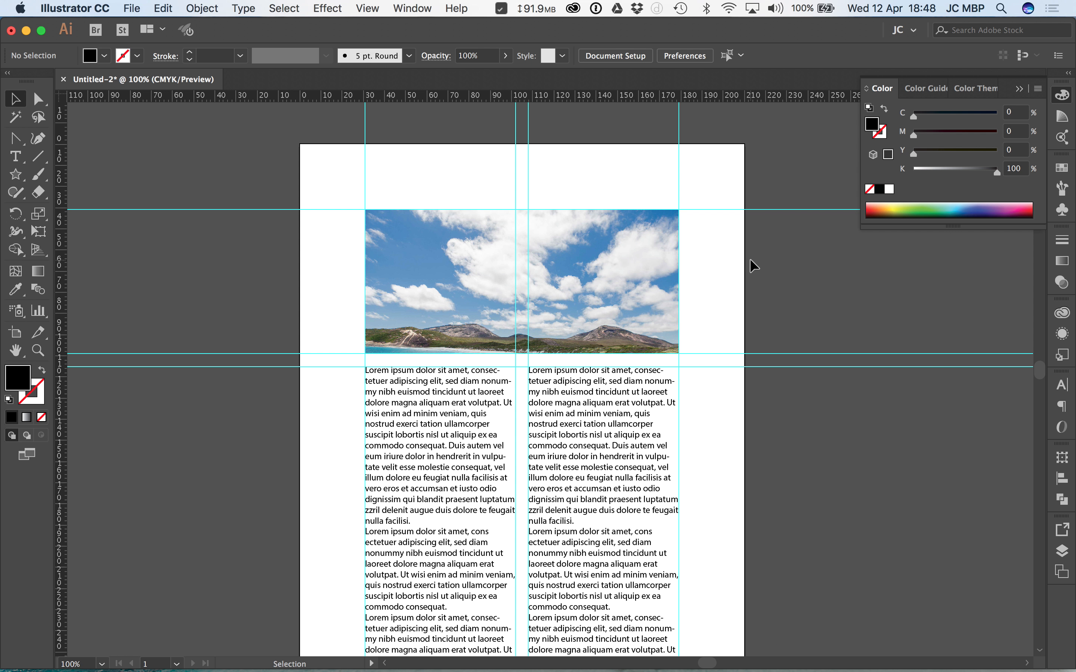
pyautogui.scroll(-3, 756, 311)
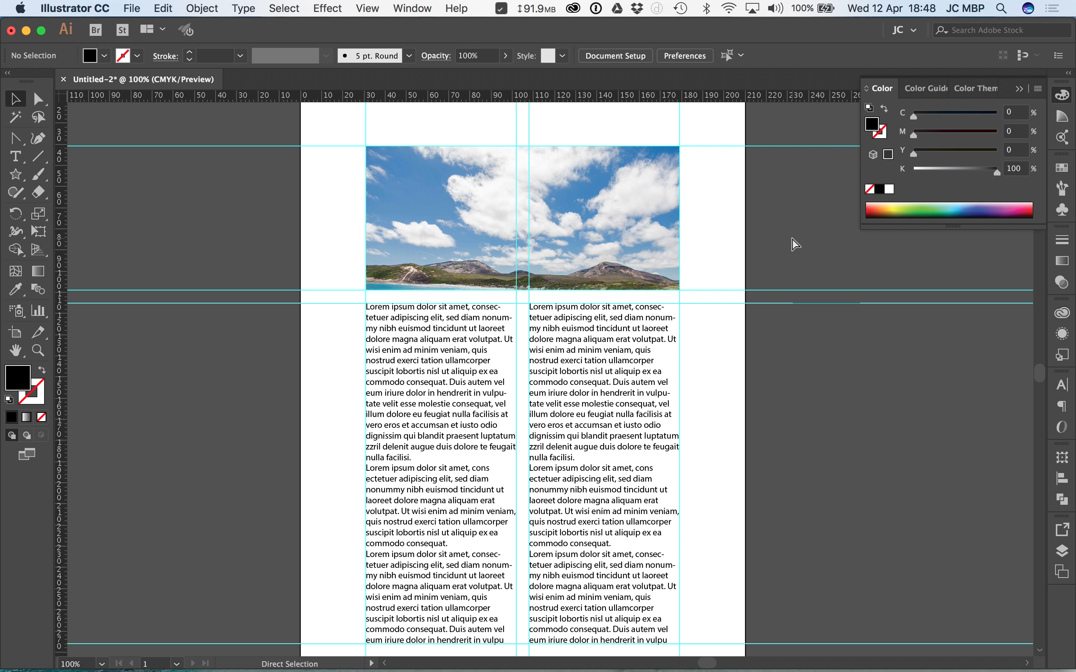
pyautogui.press('super+minus')
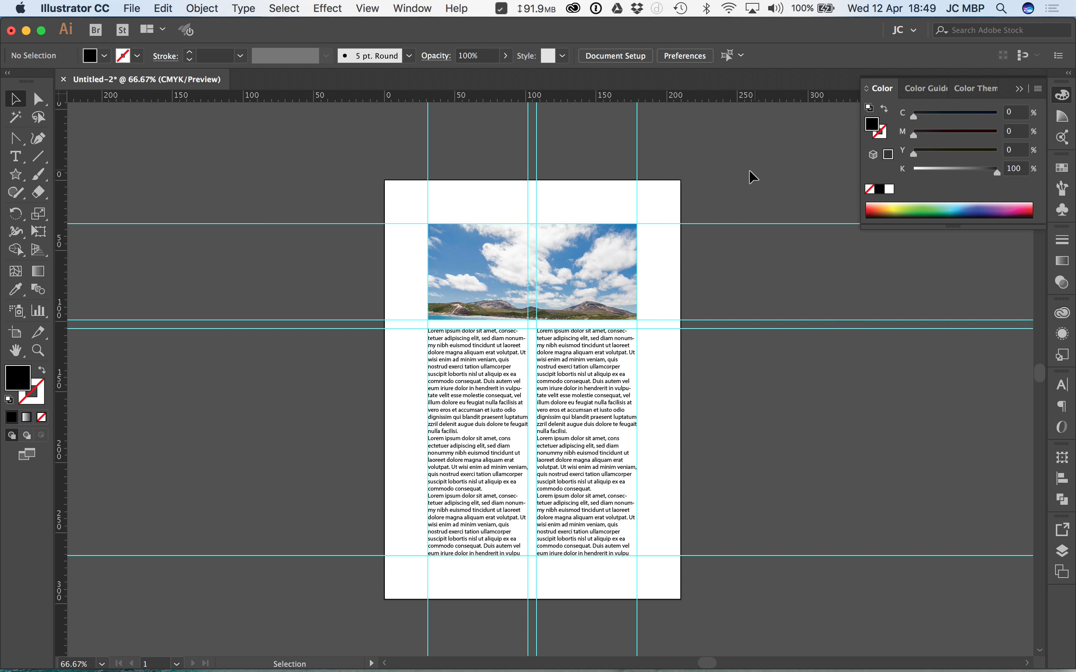
pyautogui.rightClick(739, 182)
pyautogui.click(781, 310)
pyautogui.press('super+a')
pyautogui.press('Delete')
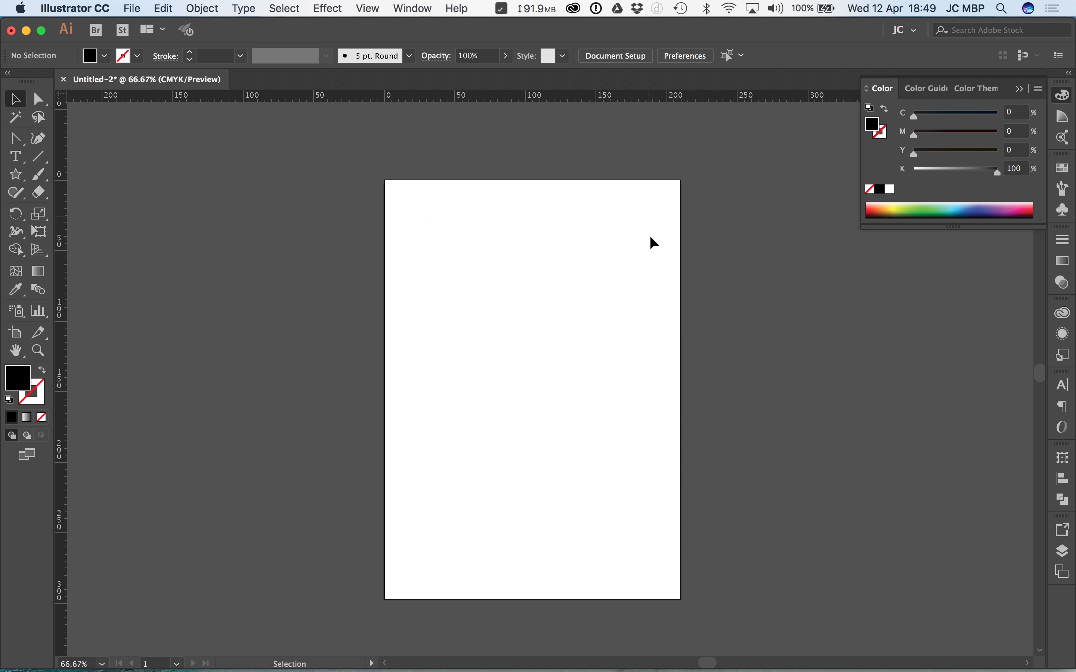
pyautogui.rightClick(645, 255)
pyautogui.click(680, 383)
# Step: Hide the document rulers and show them again
pyautogui.press('super+r')
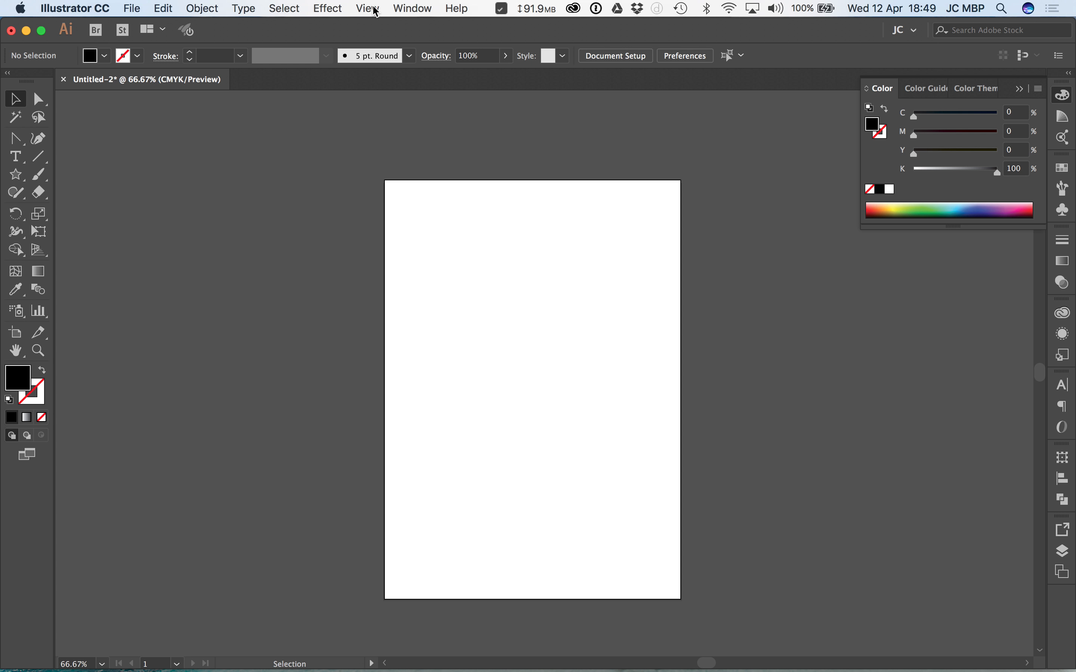
pyautogui.click(376, 10)
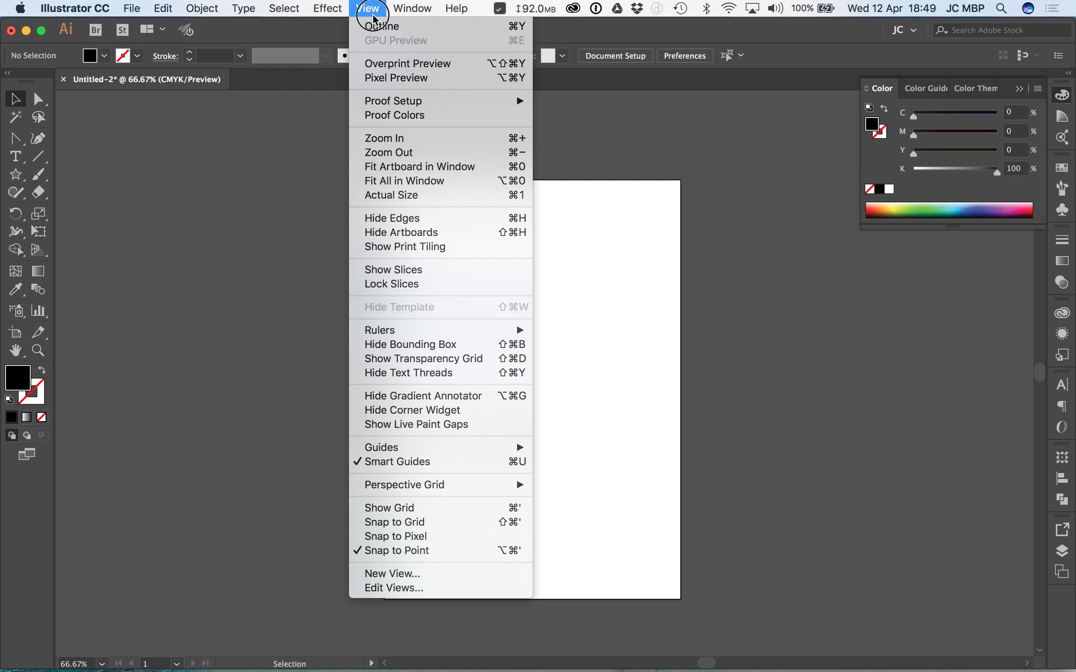
pyautogui.moveTo(449, 332)
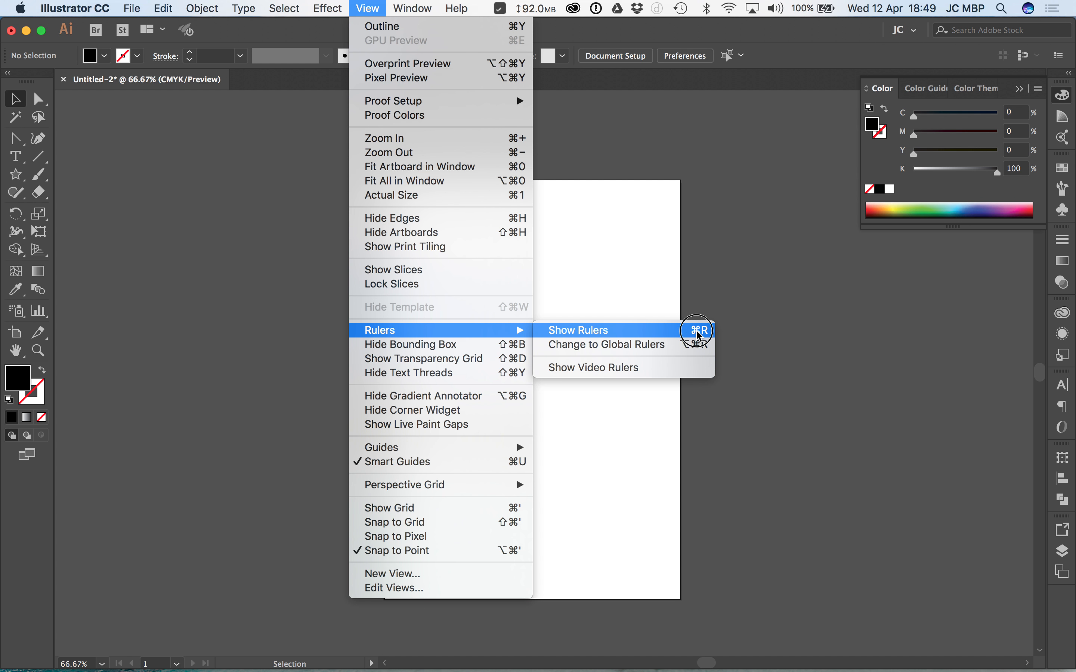
pyautogui.click(707, 331)
# Step: Add a horizontal guide at about 28 mm and vertical guides at about 30, 116, 111 and 191 mm
pyautogui.moveTo(578, 96); pyautogui.dragTo(598, 220)
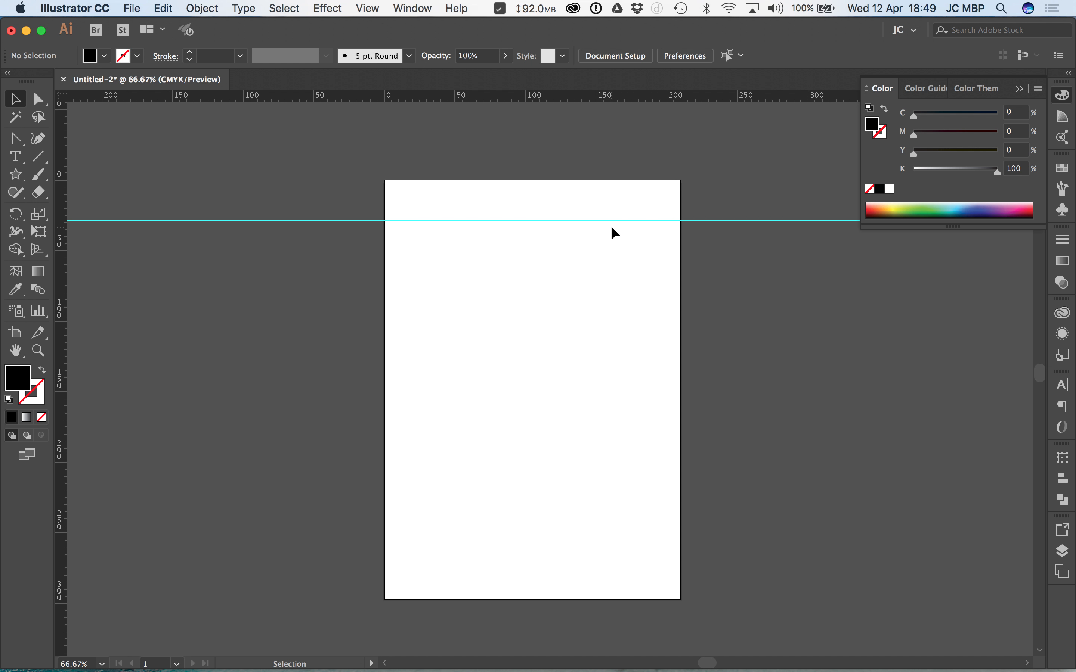
pyautogui.moveTo(62, 311); pyautogui.dragTo(426, 280)
pyautogui.moveTo(65, 339); pyautogui.dragTo(548, 305)
pyautogui.moveTo(65, 352); pyautogui.dragTo(541, 293)
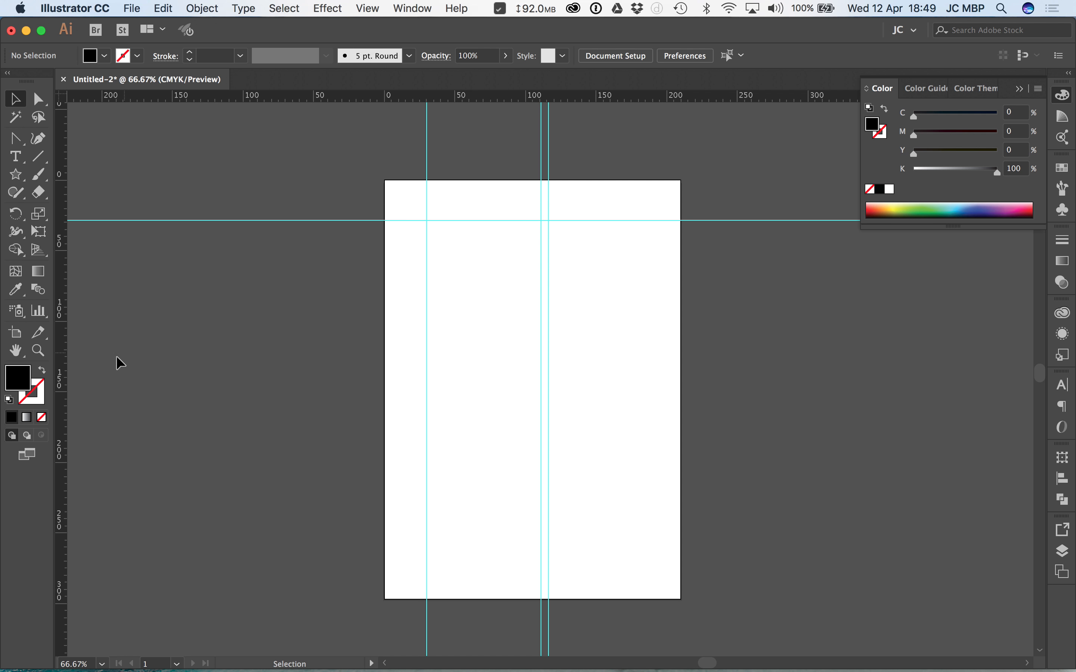
pyautogui.moveTo(65, 368); pyautogui.dragTo(655, 296)
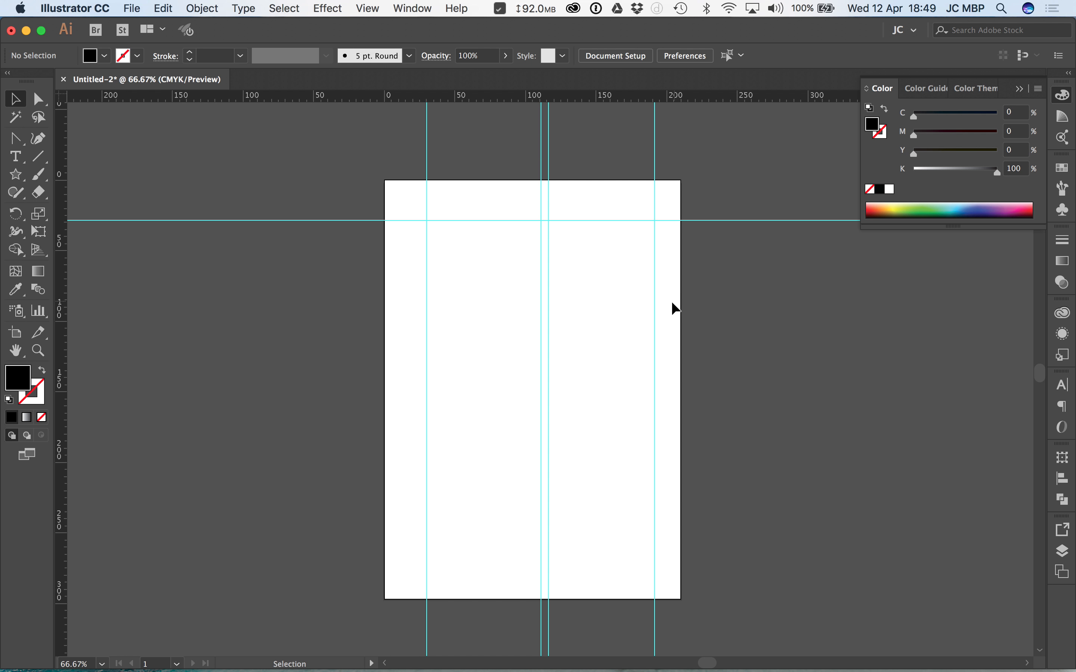
# Step: Unlock the guides and move the horizontal guide down to about 35 mm
pyautogui.click(633, 219)
pyautogui.rightClick(598, 281)
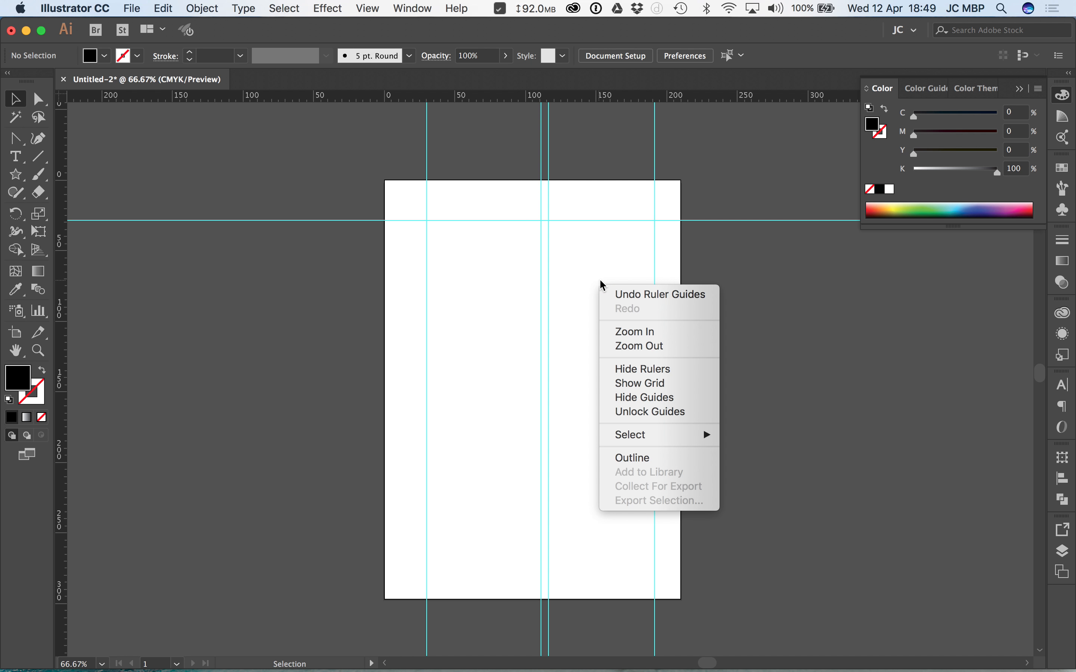
pyautogui.click(617, 413)
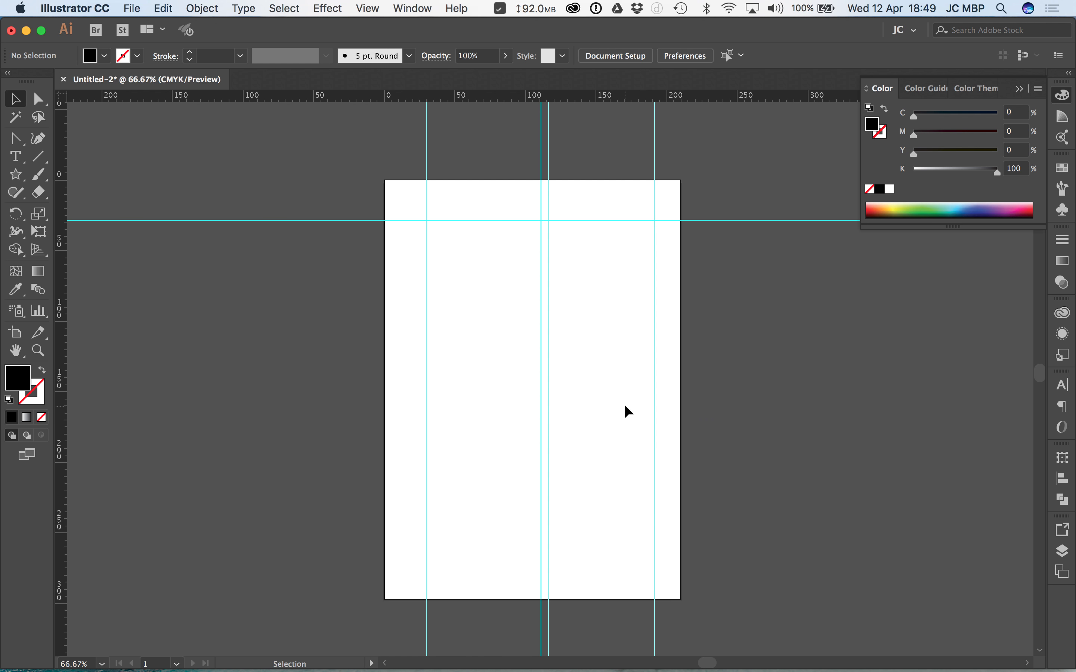
pyautogui.moveTo(616, 220)
pyautogui.mouseDown()
pyautogui.moveTo(629, 171)
pyautogui.moveTo(619, 228)
pyautogui.mouseUp()
# Step: Deselect the horizontal guide and lock all guides in place
pyautogui.rightClick(618, 257)
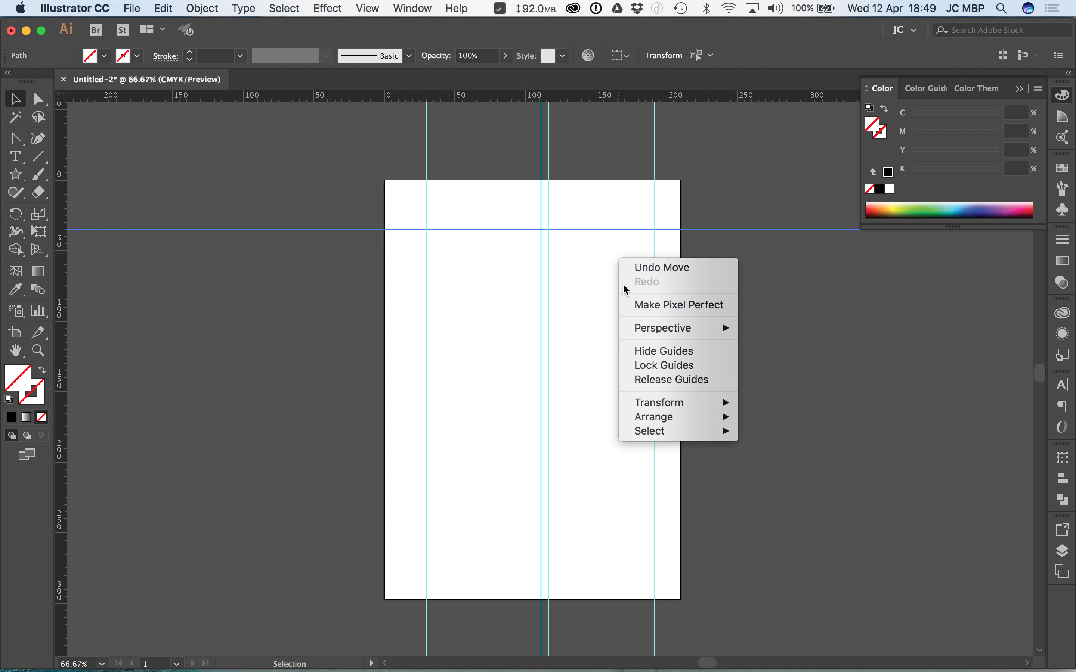
pyautogui.click(649, 380)
pyautogui.click(611, 333)
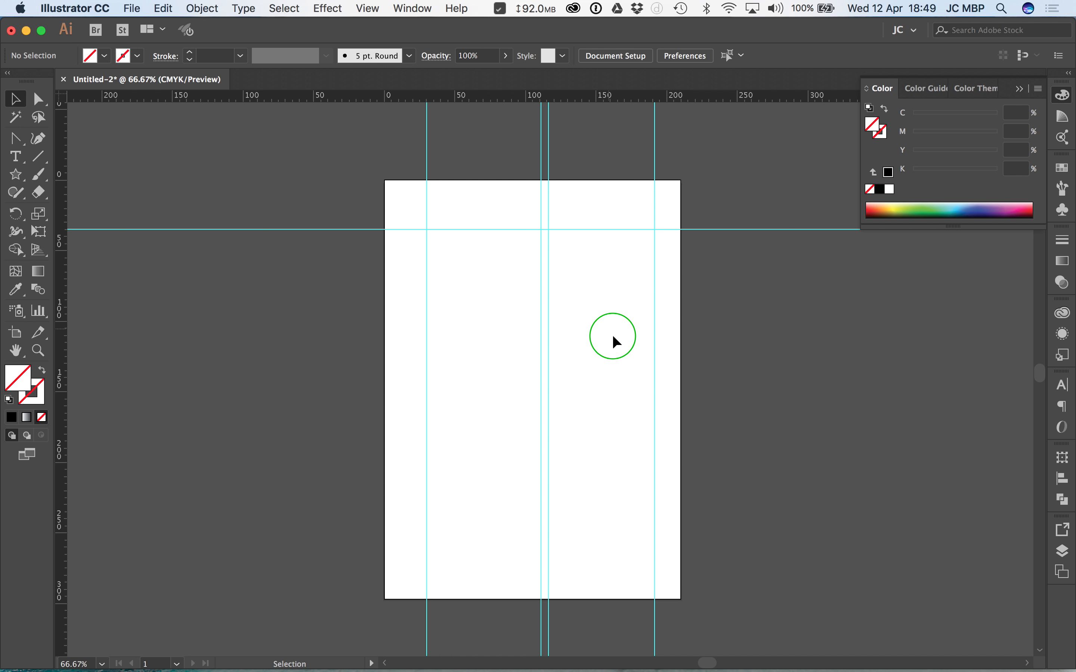
pyautogui.rightClick(622, 371)
pyautogui.click(659, 502)
# Step: Check the "Units, Rulers, Guides & Smart Guides" sub-task in the Any.do app and return to Illustrator
pyautogui.press('super+Tab')
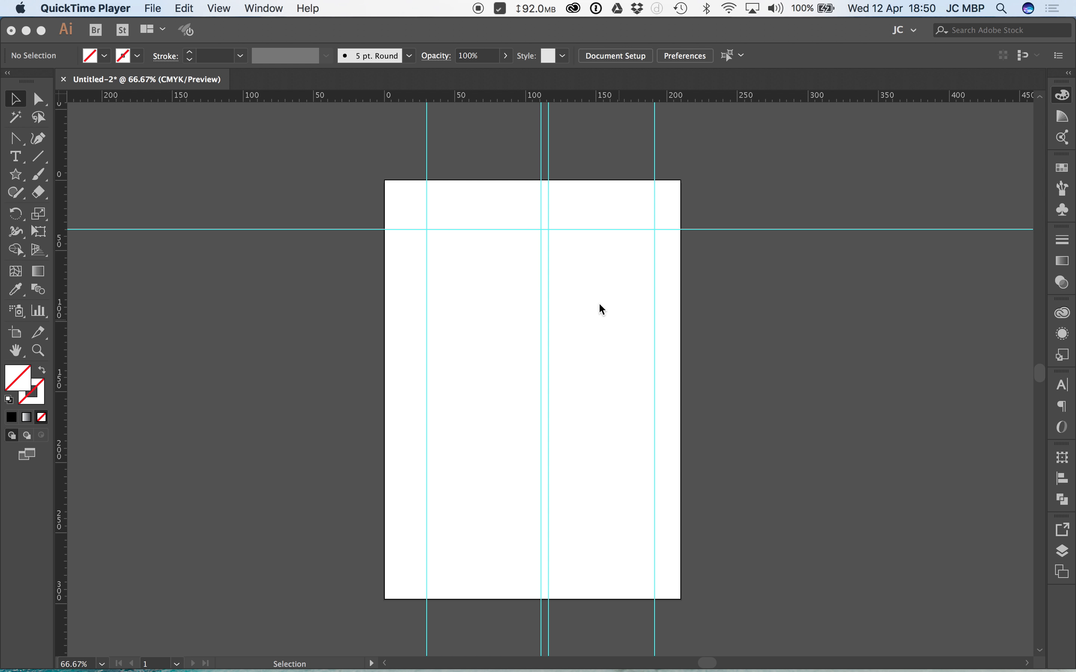
pyautogui.press('super+Tab')
pyautogui.click(318, 347)
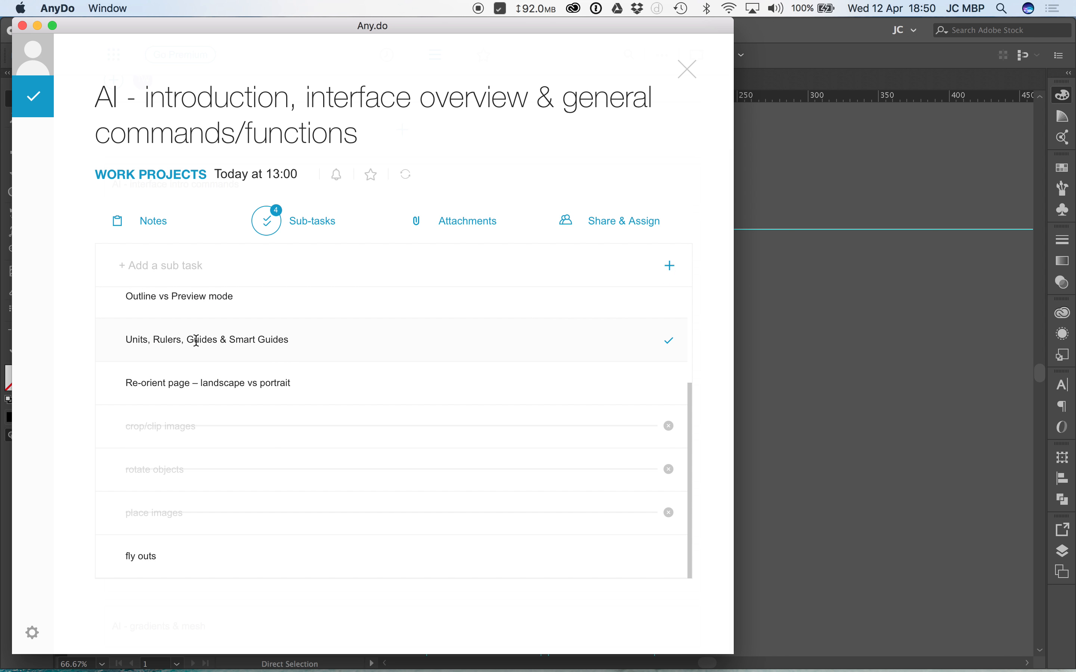
pyautogui.click(808, 262)
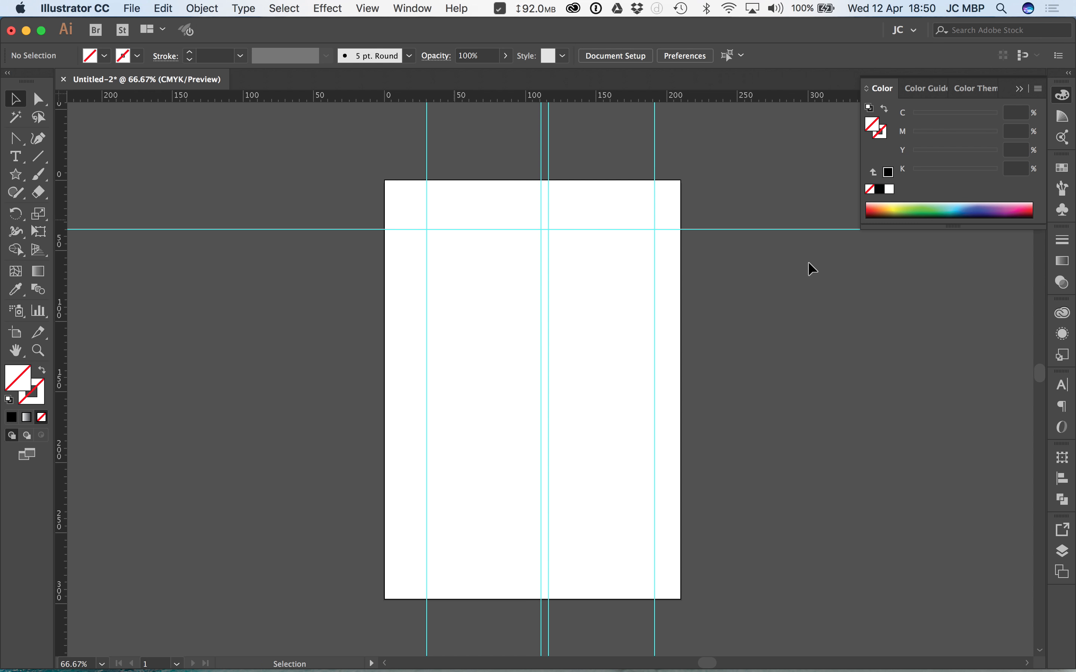
# Step: Draw four separate upright rectangles side by side in the artboard's upper half, the first about 31 by 83 mm
pyautogui.click(15, 138)
pyautogui.moveTo(21, 175); pyautogui.dragTo(89, 175)
pyautogui.moveTo(441, 258); pyautogui.dragTo(489, 379)
pyautogui.moveTo(506, 288); pyautogui.dragTo(526, 372)
pyautogui.moveTo(565, 276); pyautogui.dragTo(586, 355)
pyautogui.moveTo(633, 289); pyautogui.dragTo(627, 356)
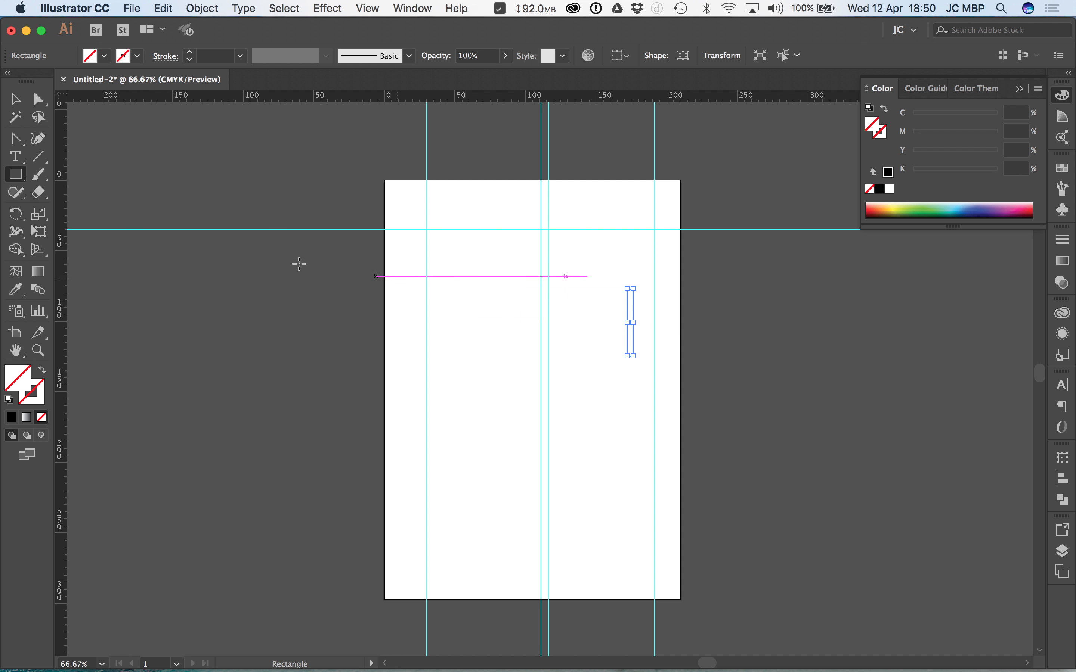
# Step: Fill all four rectangles with a green of C 63.53, M 0, Y 60, K 0
pyautogui.click(14, 99)
pyautogui.press('super+a')
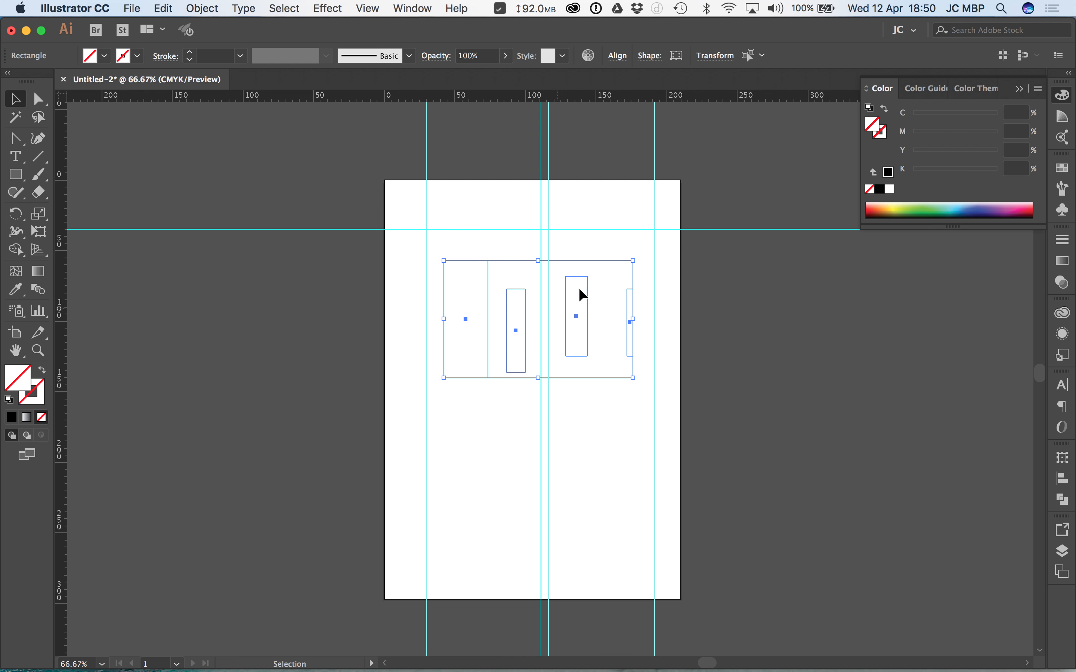
pyautogui.click(938, 207)
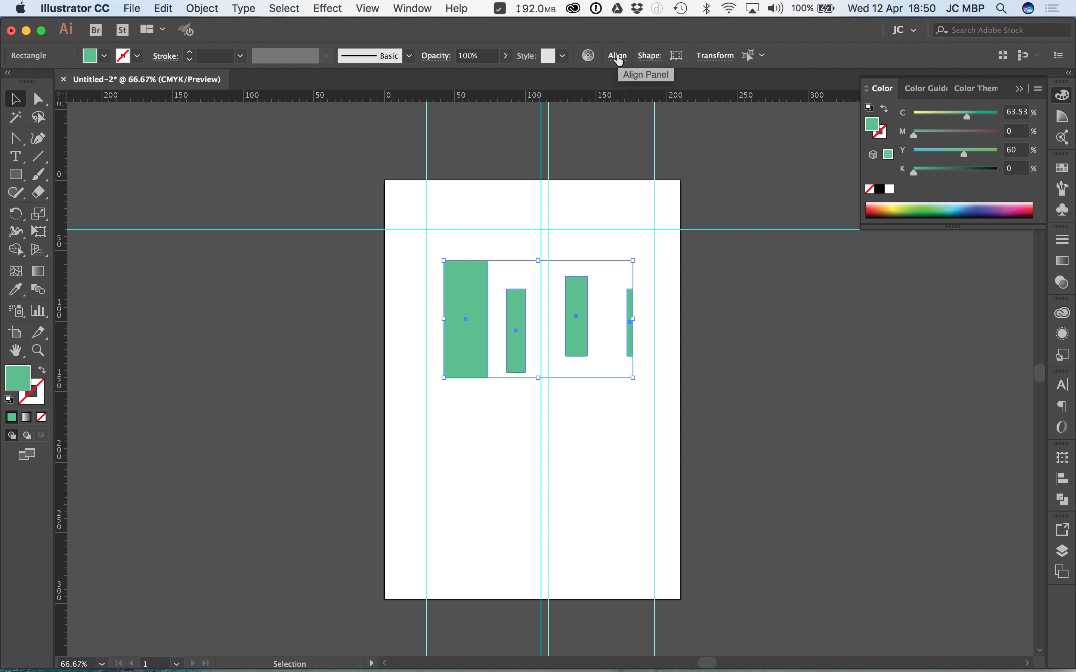
# Step: Align the four rectangles by their bottom edges, trying top alignment before restoring the bottom alignment
pyautogui.click(416, 9)
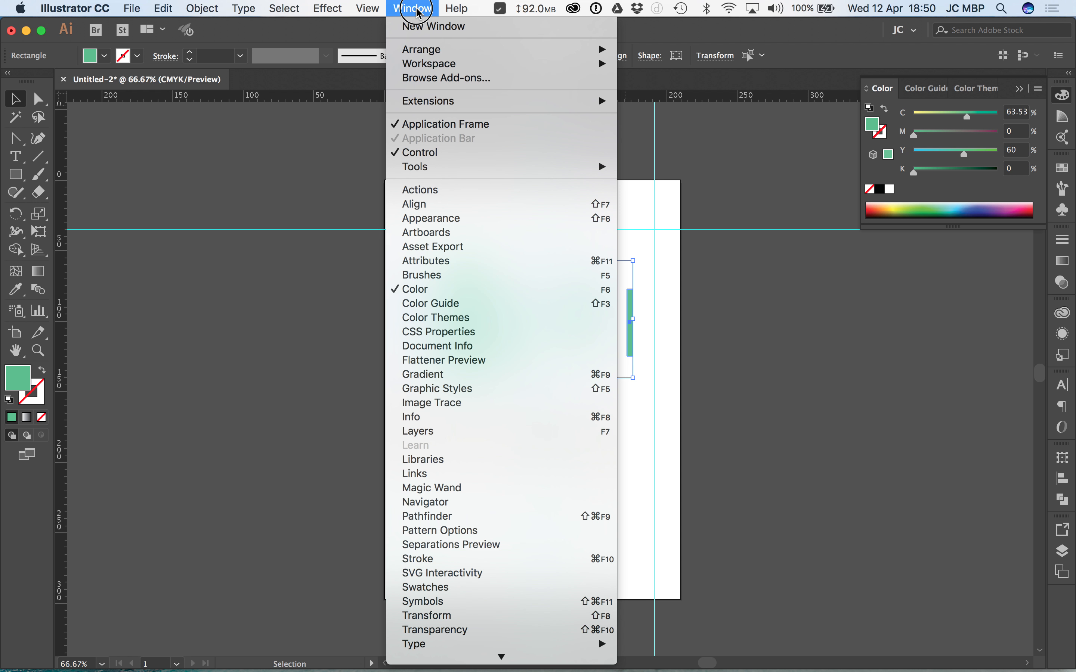
pyautogui.click(437, 204)
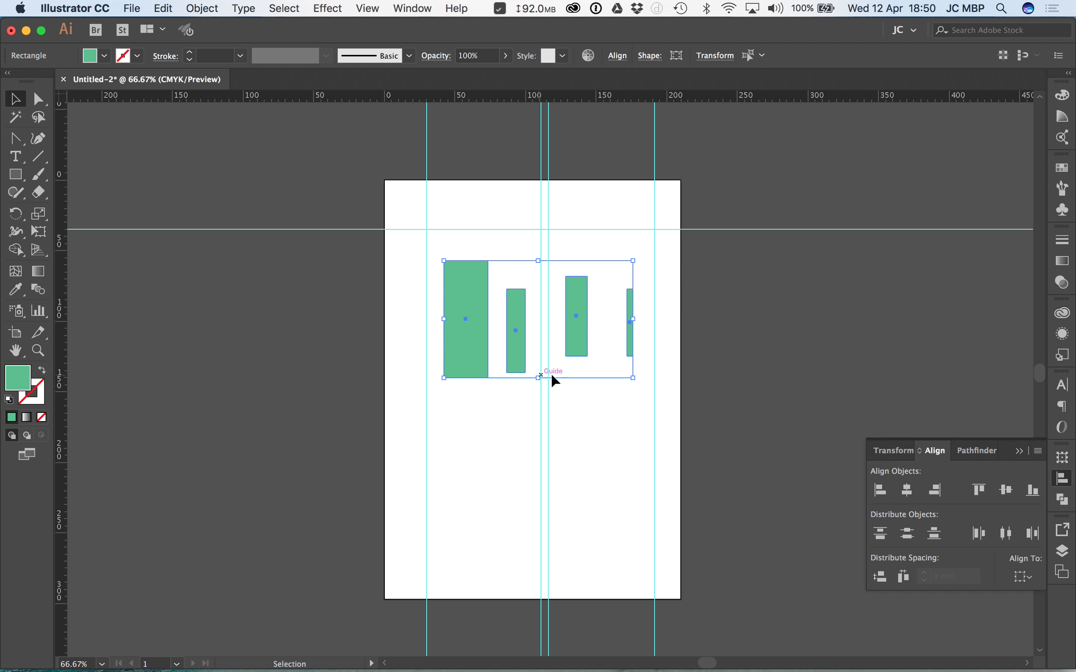
pyautogui.click(1033, 490)
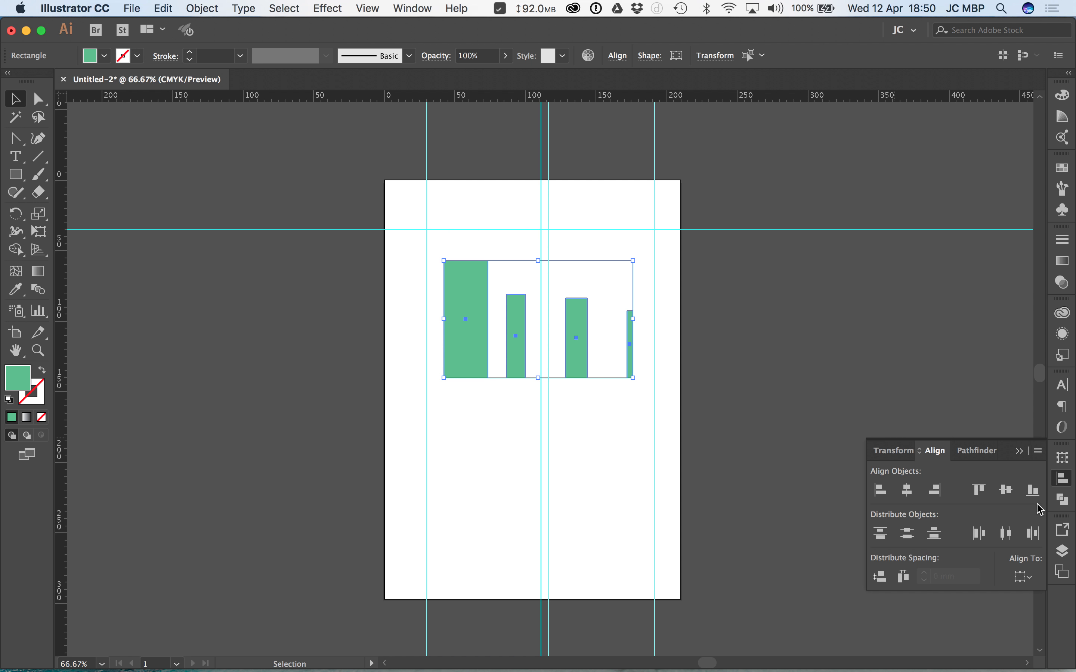
pyautogui.click(982, 492)
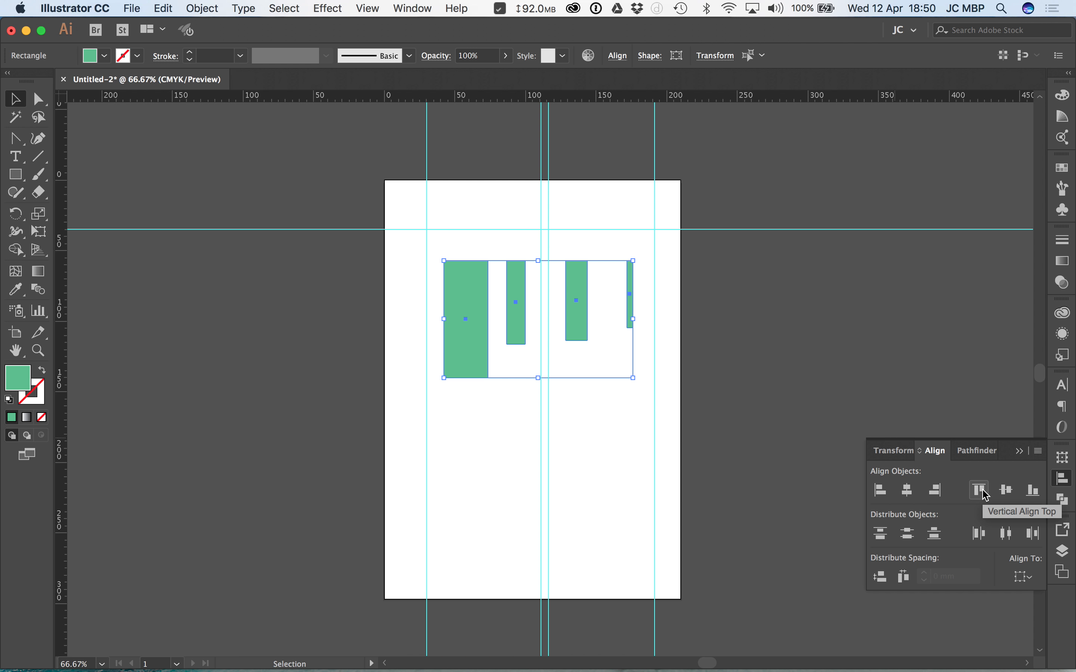
pyautogui.click(1033, 492)
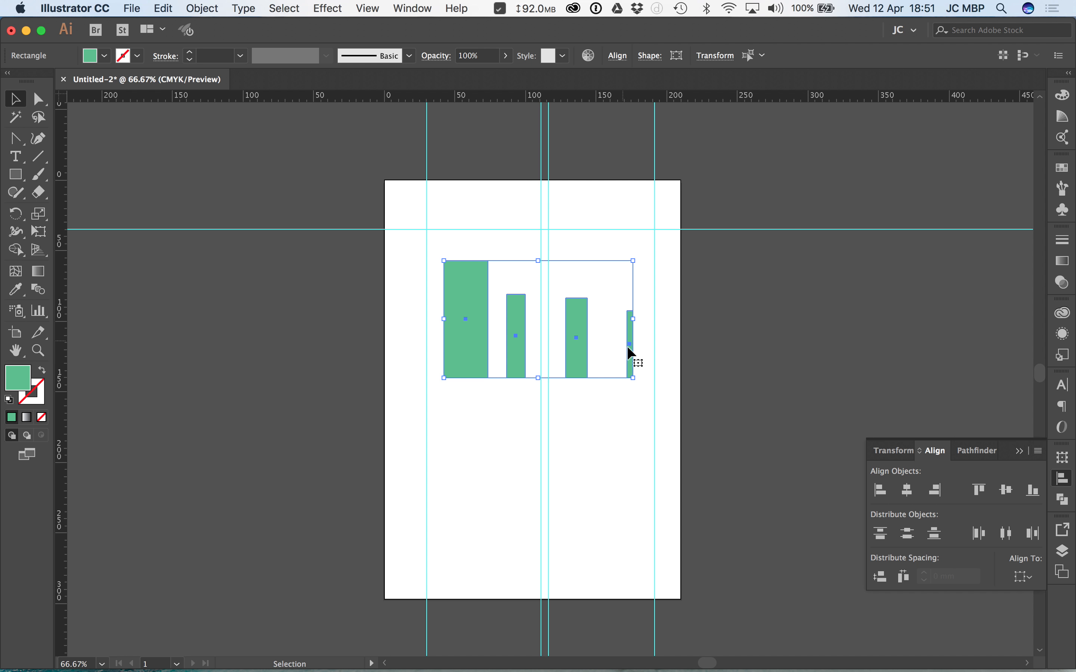
# Step: Toggle the extra Align options off and on, and distribute the four rectangles with equal horizontal spacing
pyautogui.click(1040, 458)
pyautogui.click(973, 454)
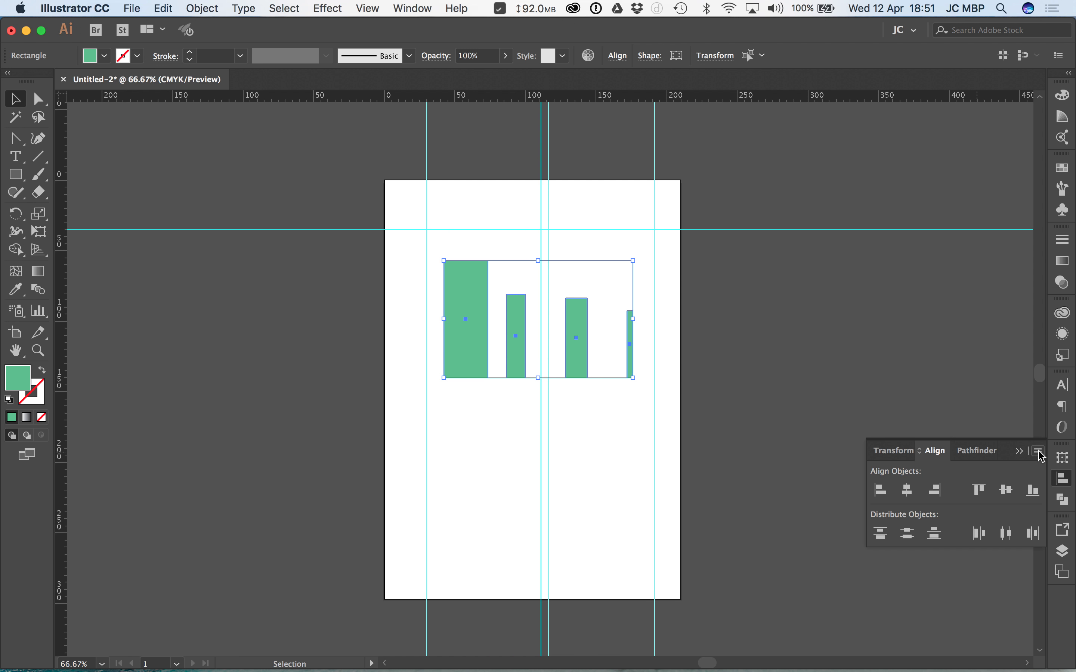
pyautogui.click(1041, 457)
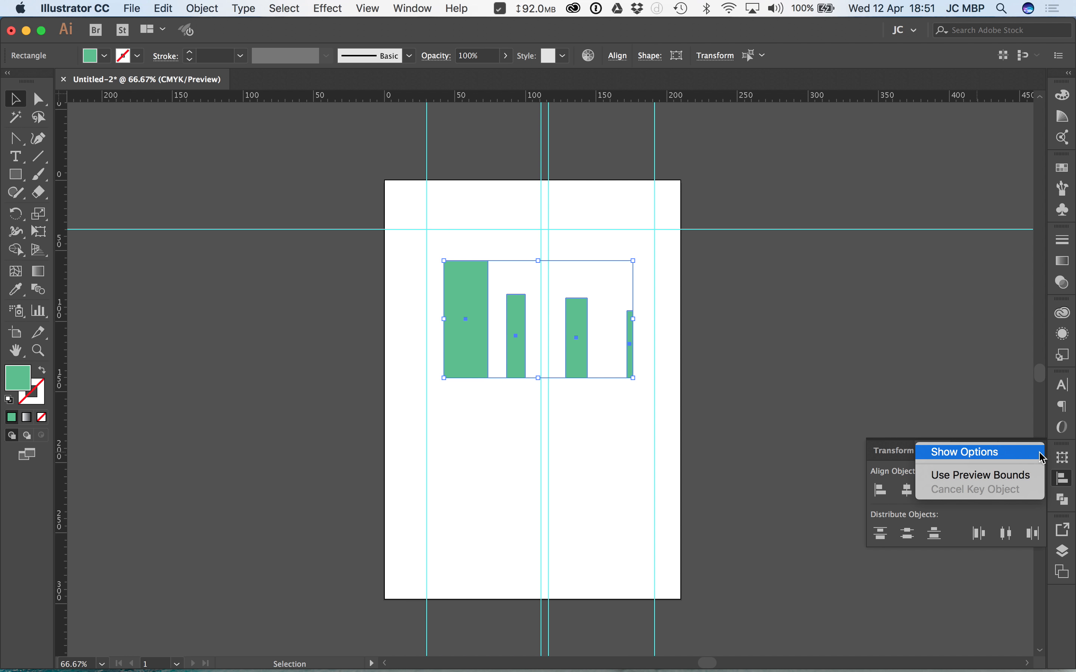
pyautogui.click(951, 453)
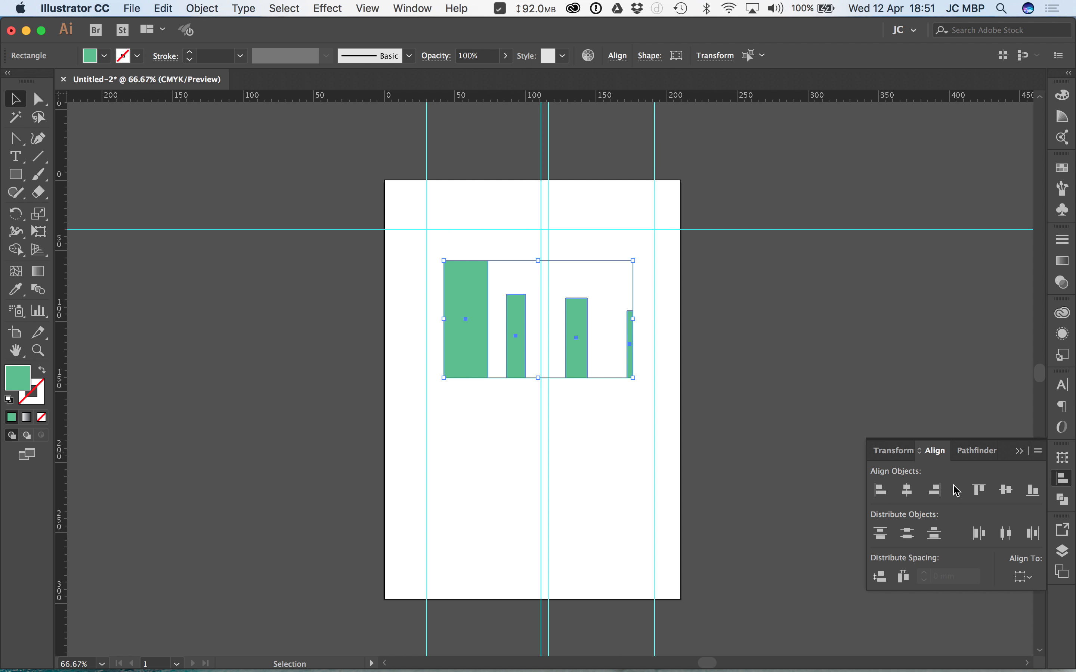
pyautogui.click(904, 578)
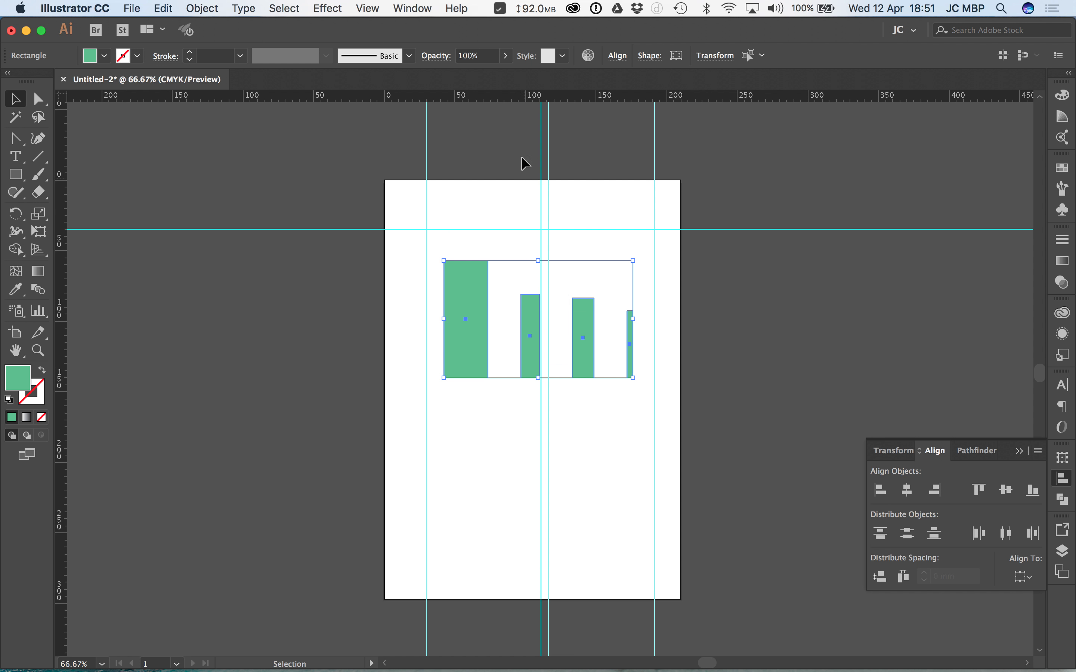
# Step: Look up the "Smart Guides" topic in the Any.do sub-task list and return to Illustrator
pyautogui.click(500, 8)
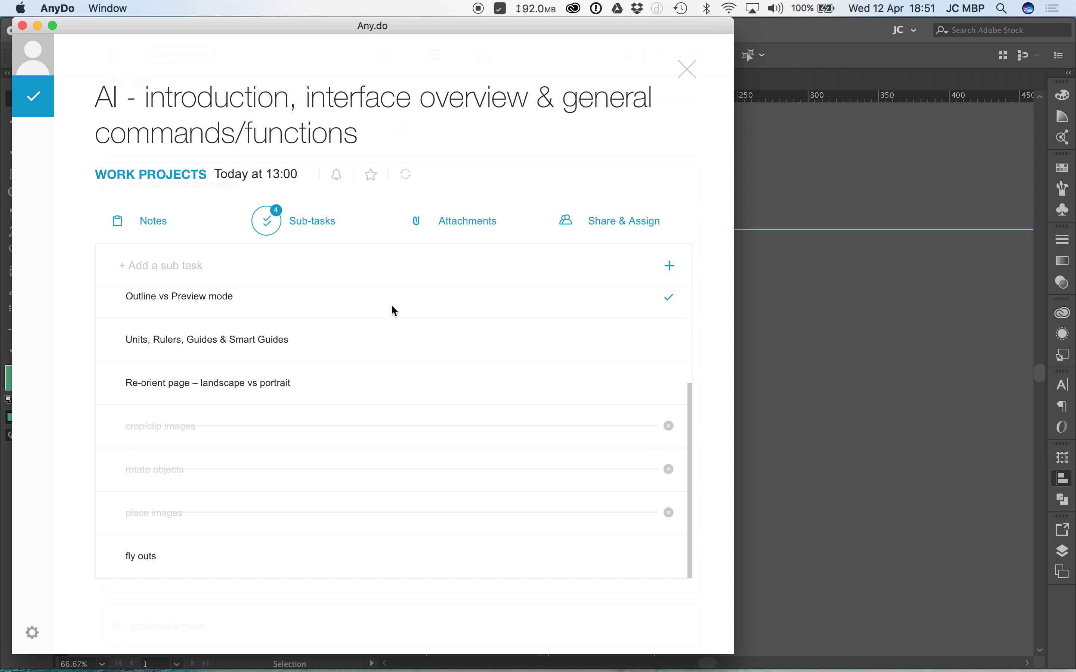
pyautogui.moveTo(292, 340); pyautogui.dragTo(229, 338)
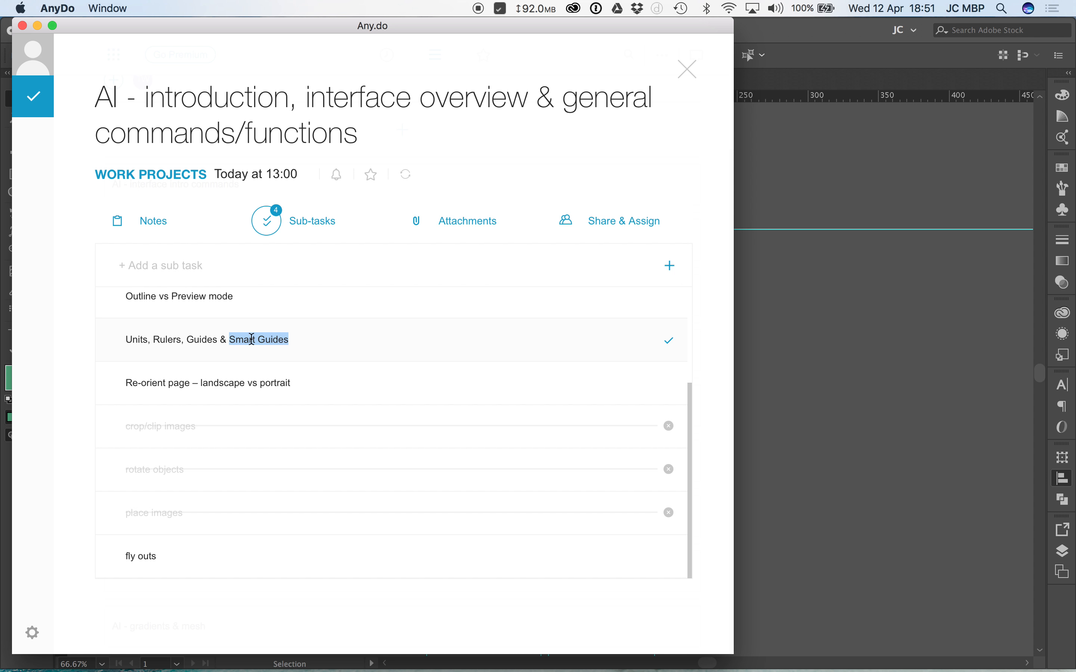
pyautogui.click(799, 305)
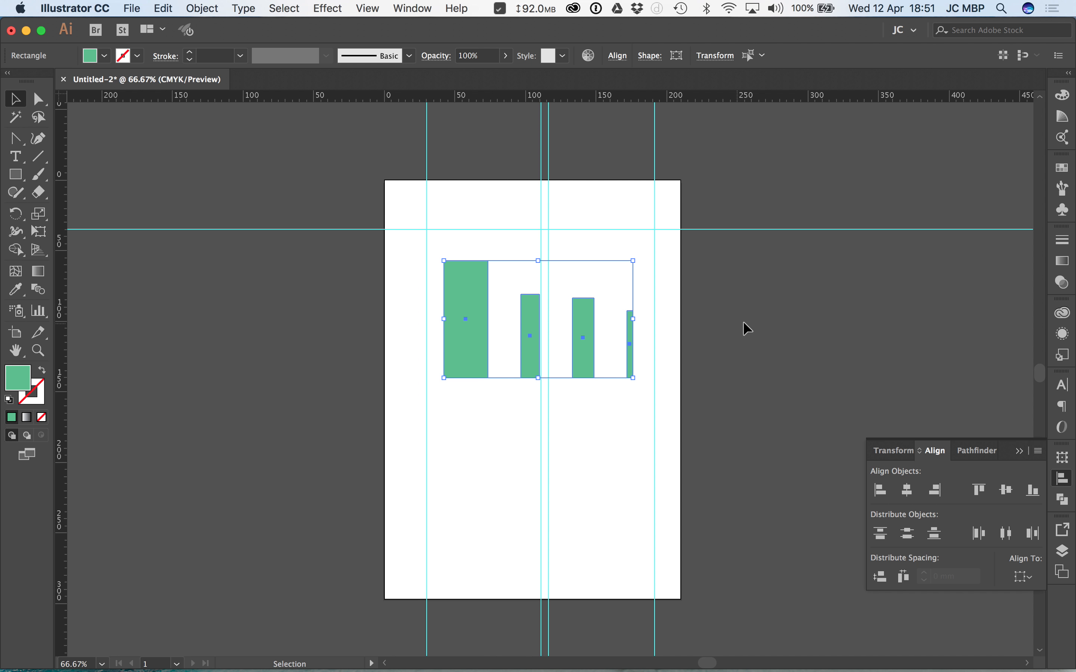
# Step: Convert the widest rectangle's top-right corner into a smooth curve with the Anchor Point tool
pyautogui.click(471, 303)
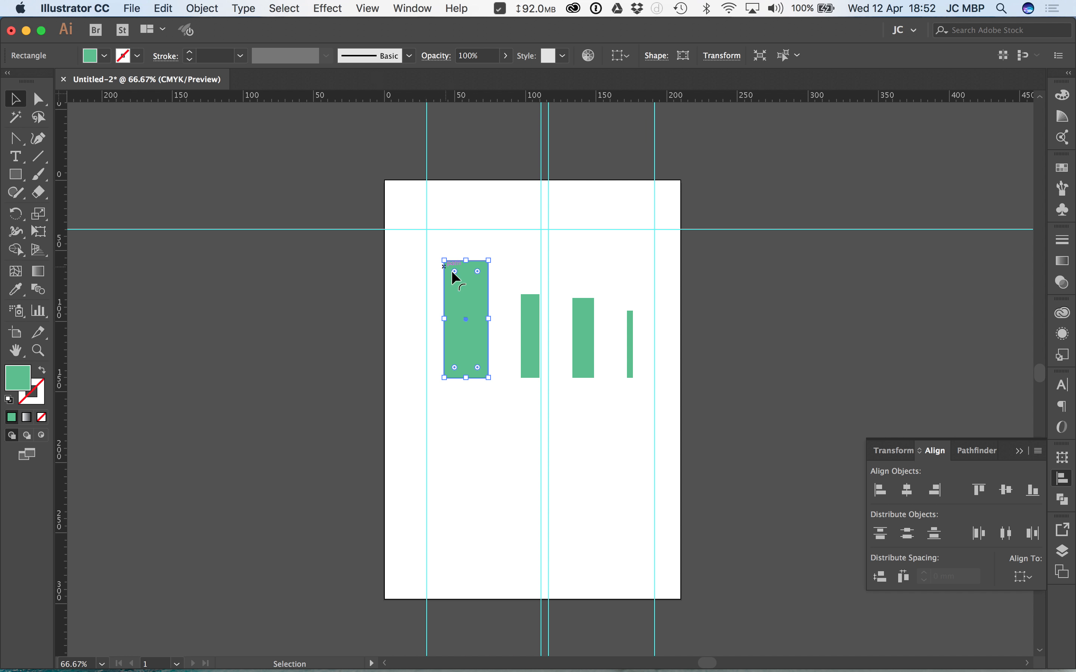
pyautogui.click(41, 100)
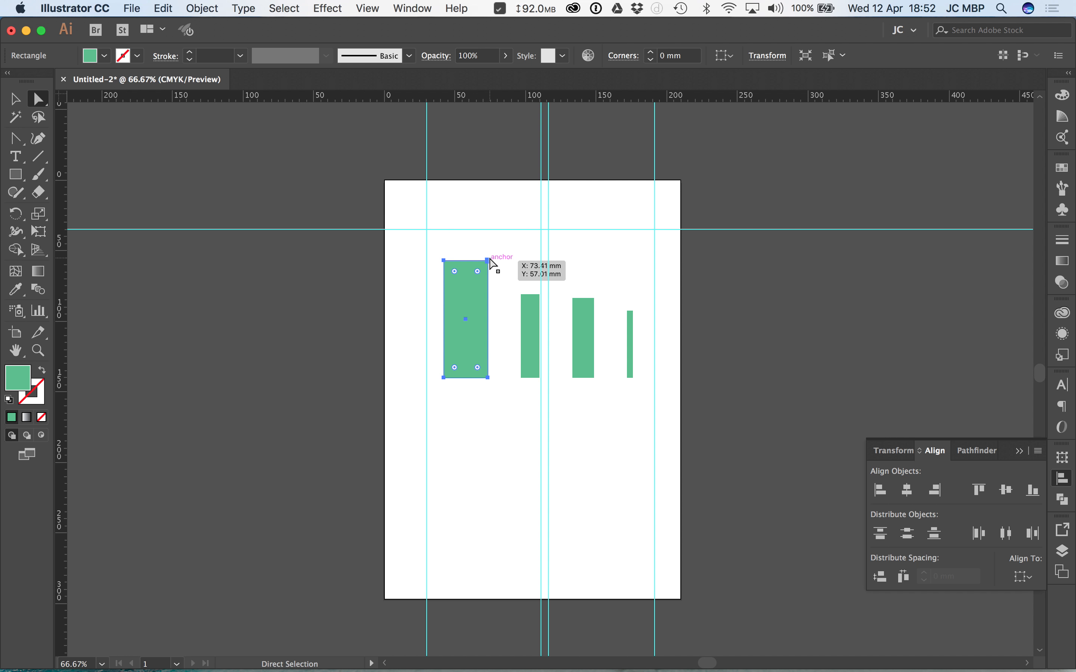
pyautogui.click(15, 138)
pyautogui.moveTo(489, 261); pyautogui.dragTo(509, 280)
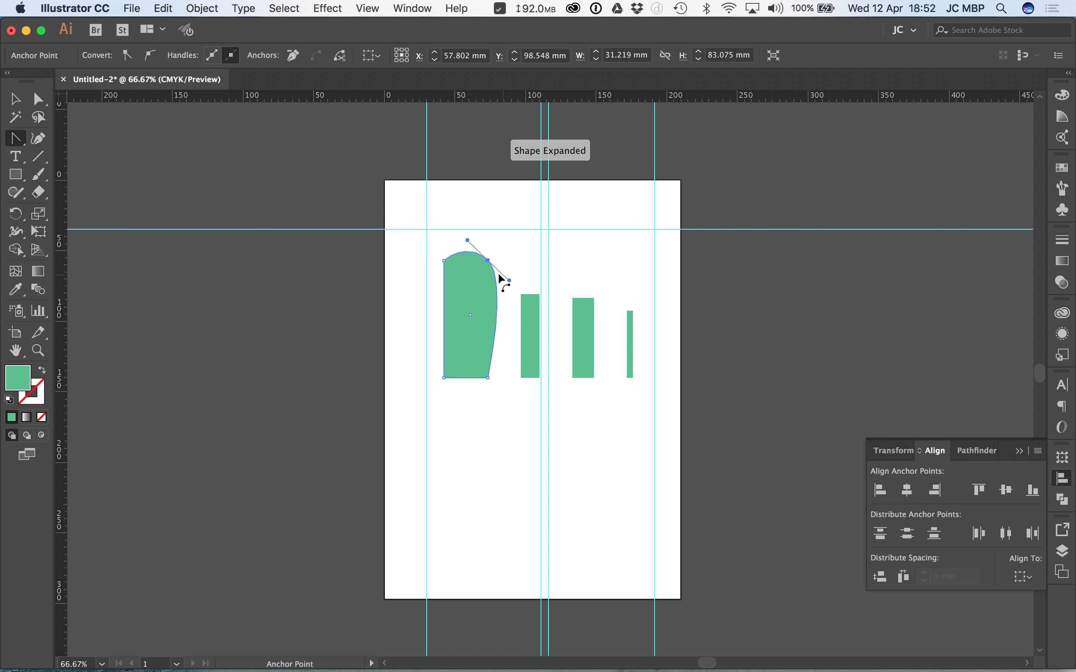
# Step: Move the curved green shape up across the horizontal guide with the Direct Selection tool, using the Smart Guides
pyautogui.press('a')
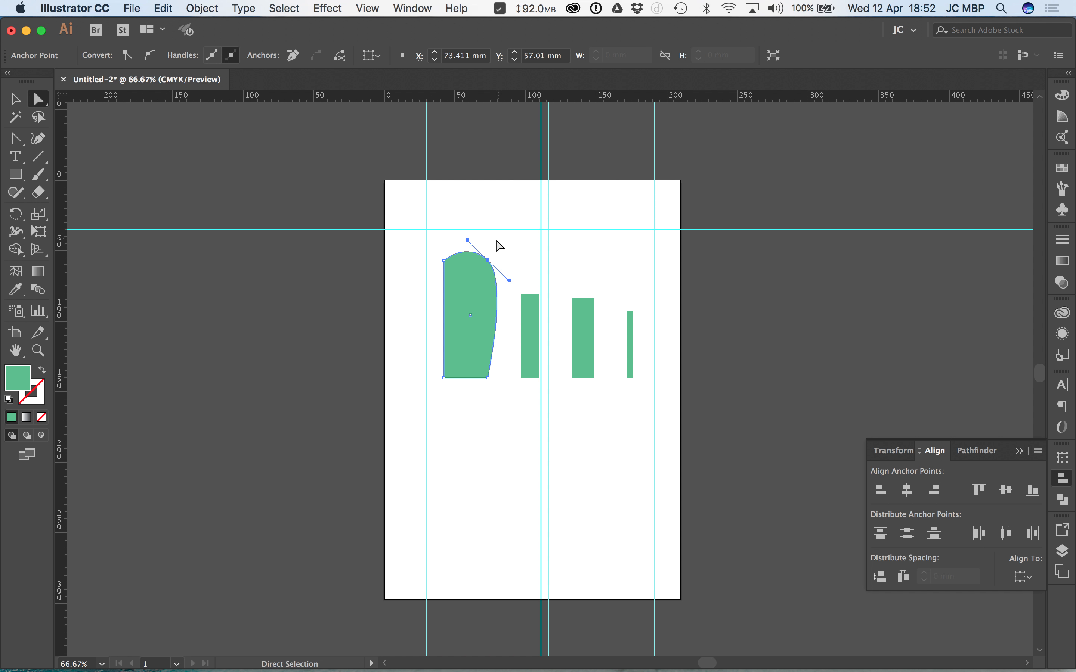
pyautogui.moveTo(467, 241)
pyautogui.mouseDown()
pyautogui.moveTo(457, 245)
pyautogui.moveTo(467, 240)
pyautogui.mouseUp()
pyautogui.moveTo(479, 322); pyautogui.dragTo(491, 264)
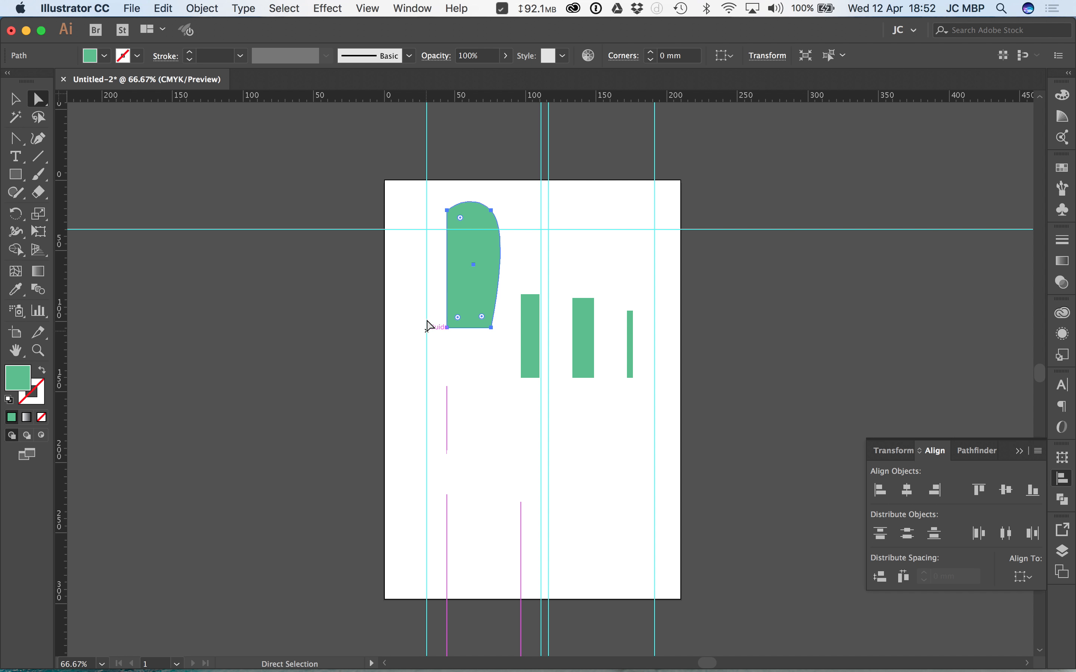
# Step: Check the Smart Guides setting and move the curved shape back down so its base lines up with the rectangles' bottom edges
pyautogui.click(380, 10)
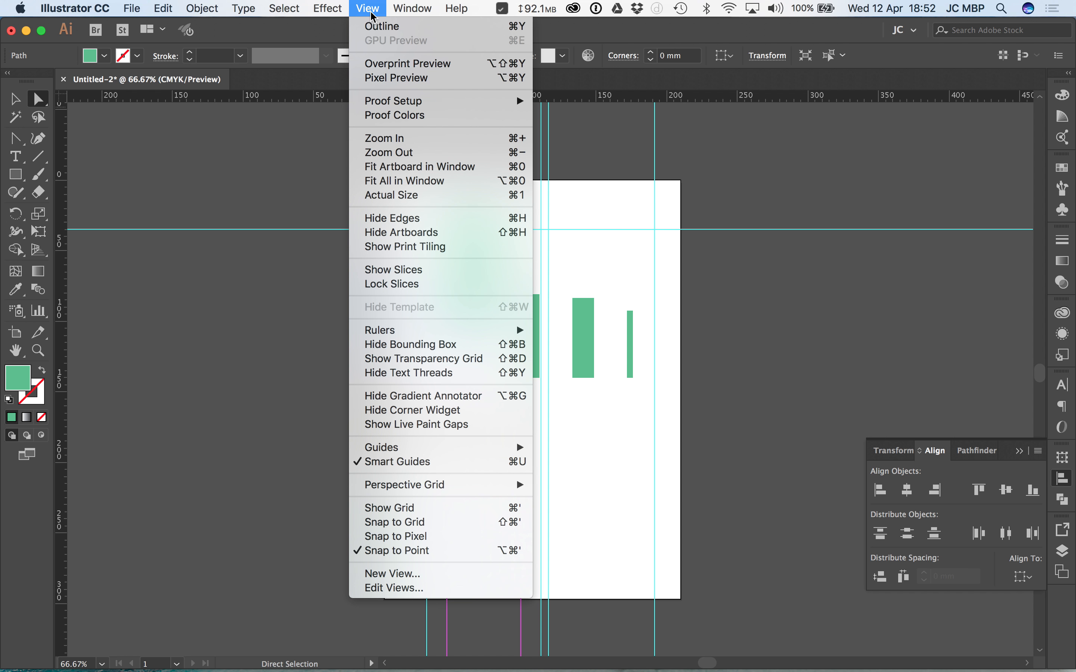
pyautogui.click(520, 470)
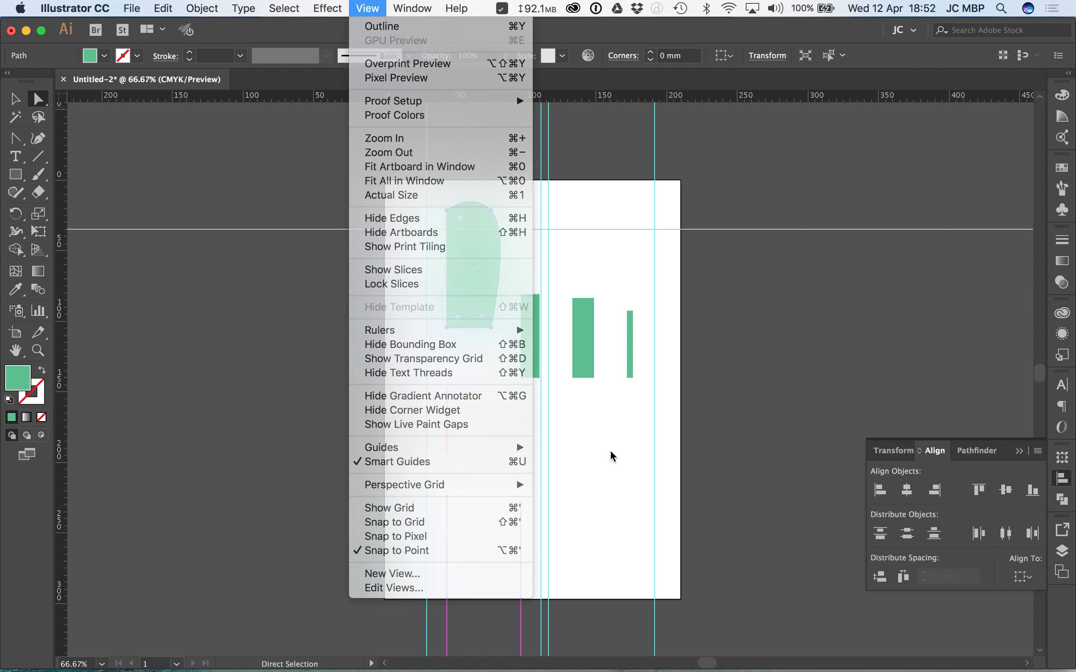
pyautogui.moveTo(494, 268); pyautogui.dragTo(497, 308)
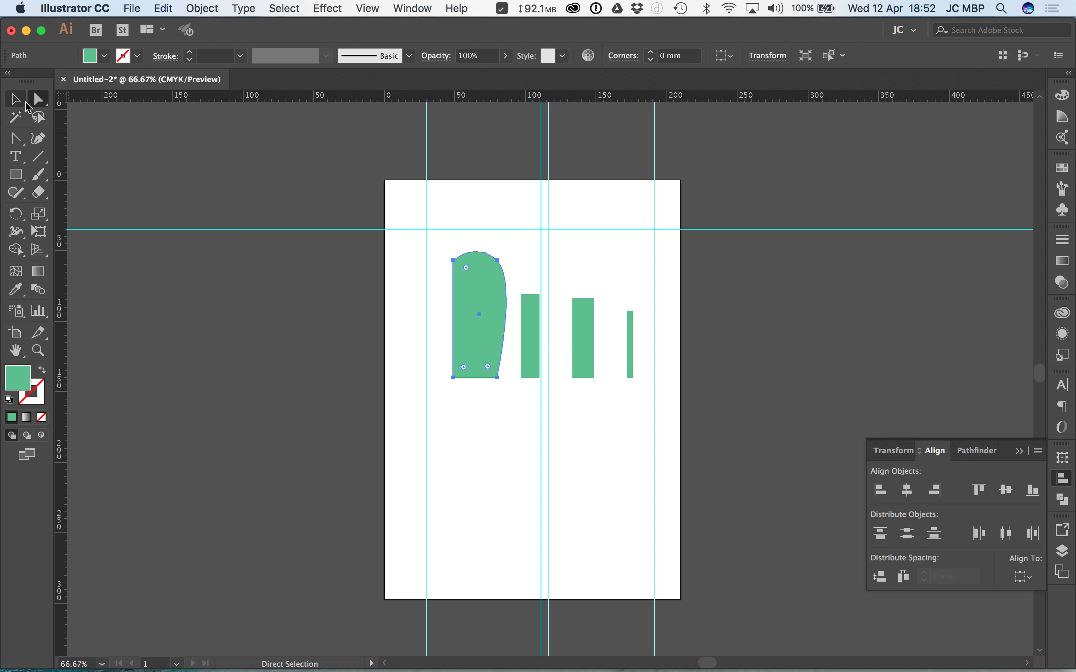
# Step: Move the curved shape straight down with the Selection tool so it extends below the rectangles, and check the Smart Guides setting again
pyautogui.click(15, 98)
pyautogui.moveTo(500, 287); pyautogui.dragTo(493, 345)
pyautogui.click(368, 8)
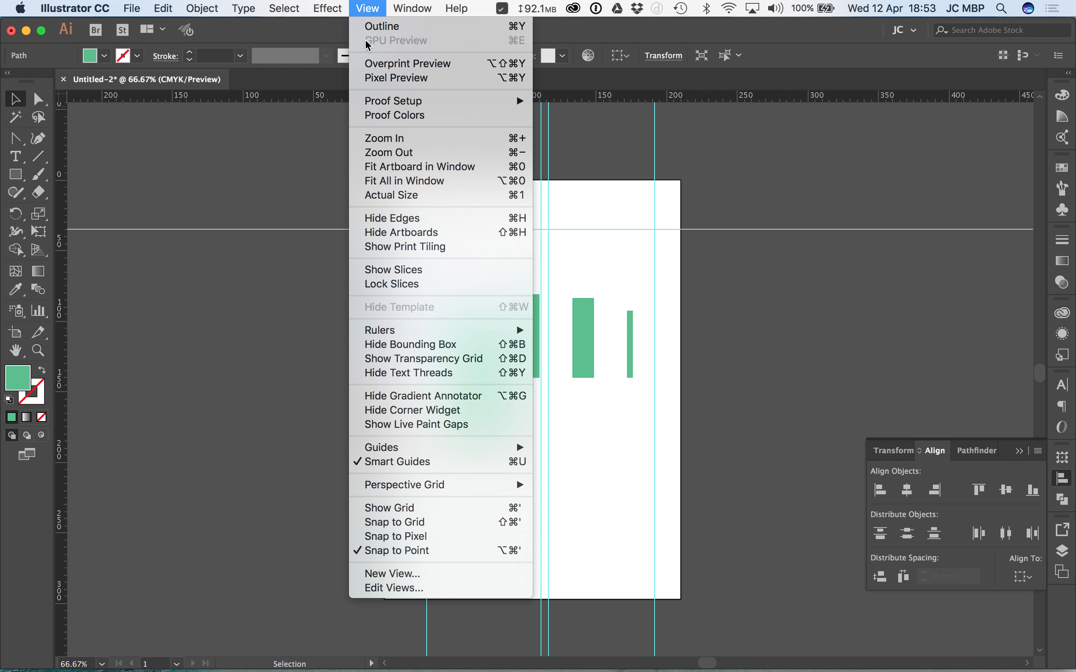
pyautogui.click(603, 387)
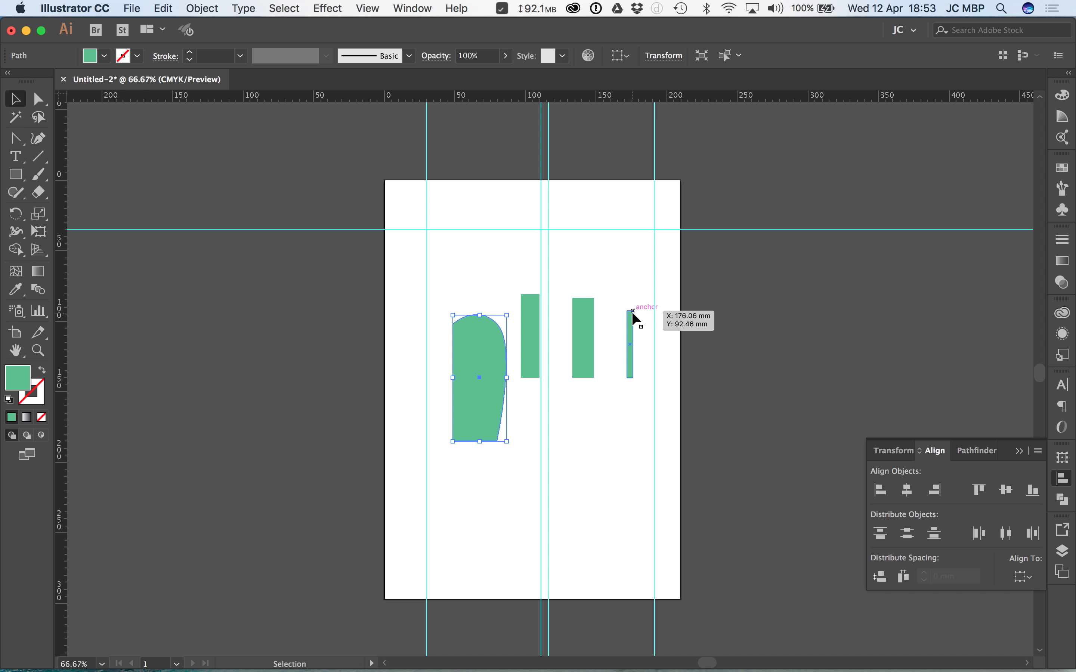
# Step: Align the top edges of the curved shape and the narrowest rectangle, and clear the selection
pyautogui.moveTo(479, 351)
pyautogui.mouseDown()
pyautogui.moveTo(477, 340)
pyautogui.moveTo(479, 349)
pyautogui.mouseUp()
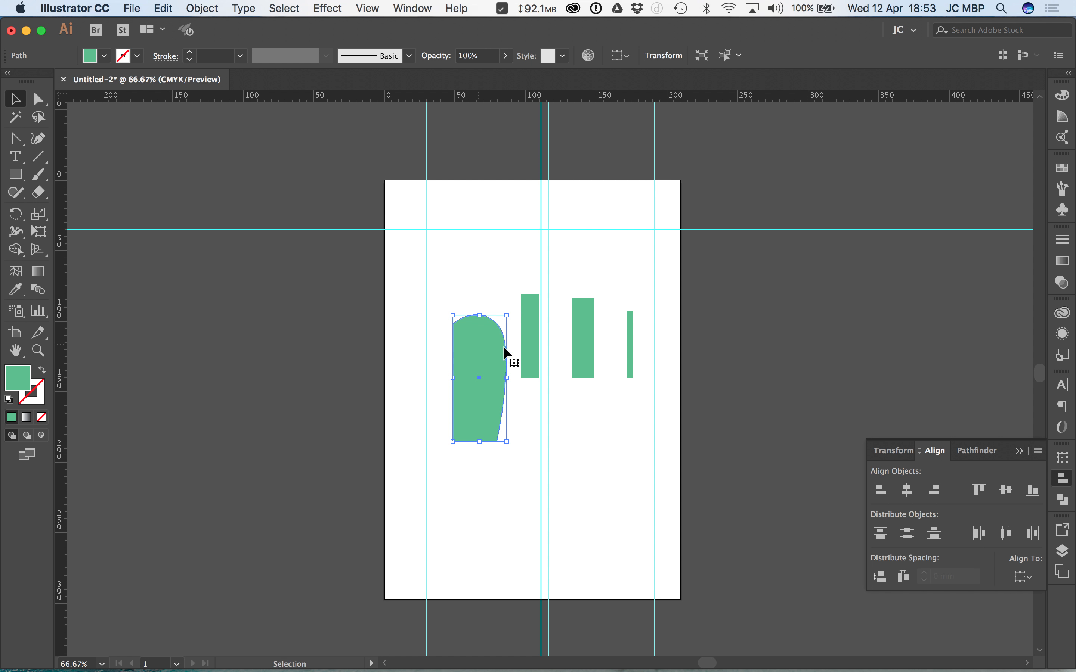
pyautogui.keyDown('shift'); pyautogui.click(635, 337); pyautogui.keyUp('shift')
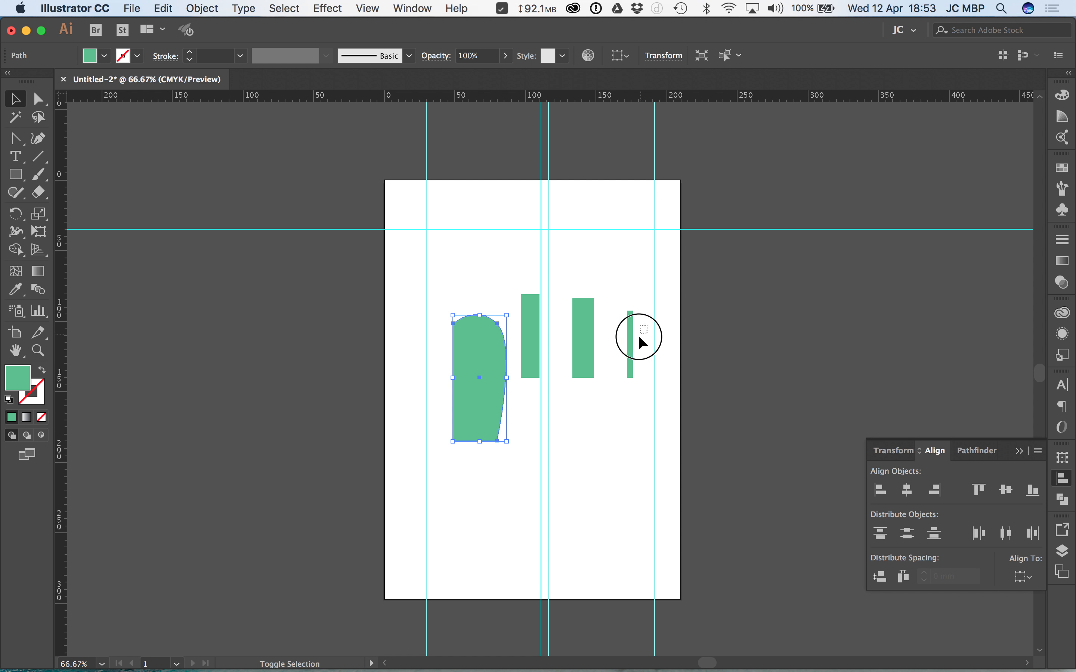
pyautogui.click(982, 496)
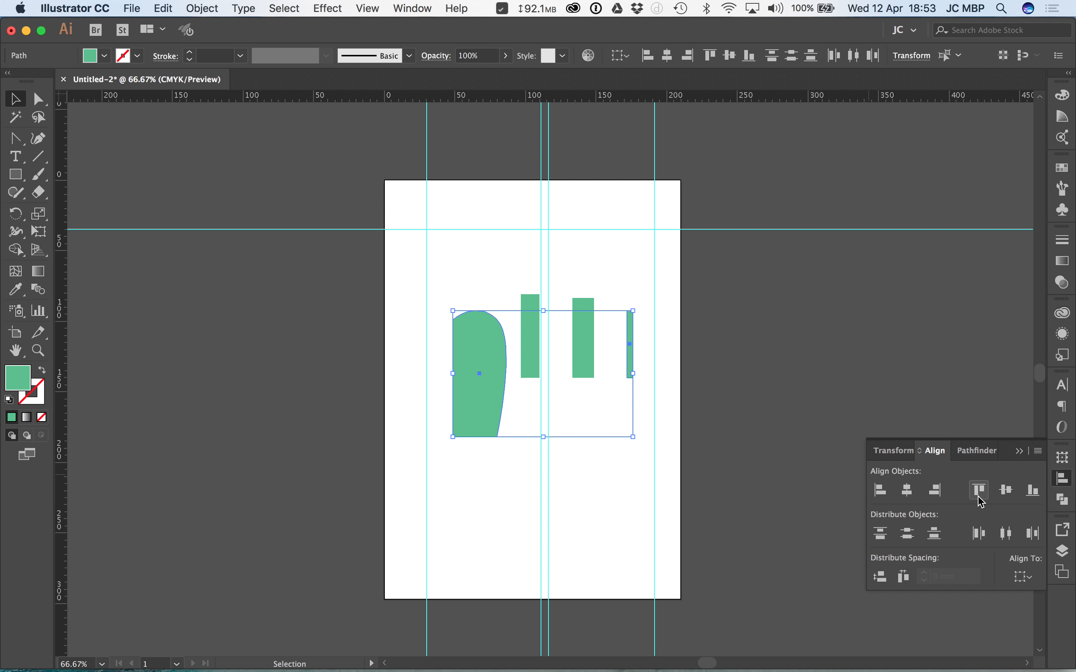
pyautogui.click(712, 292)
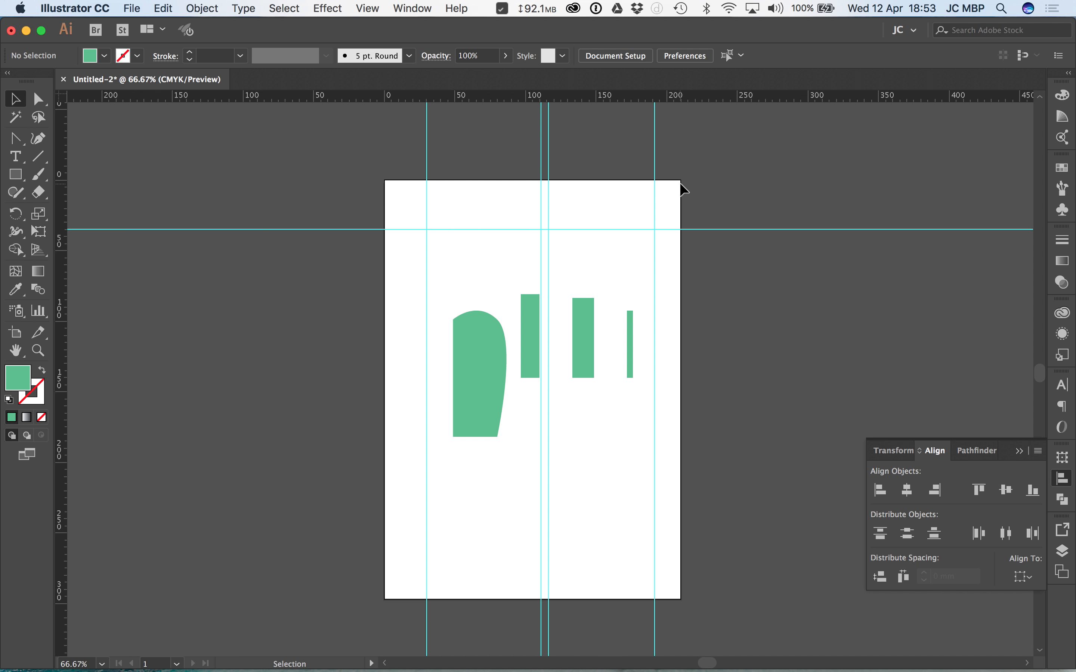
# Step: Examine the general measurement unit choices in the Units preferences and close them without changes
pyautogui.click(75, 8)
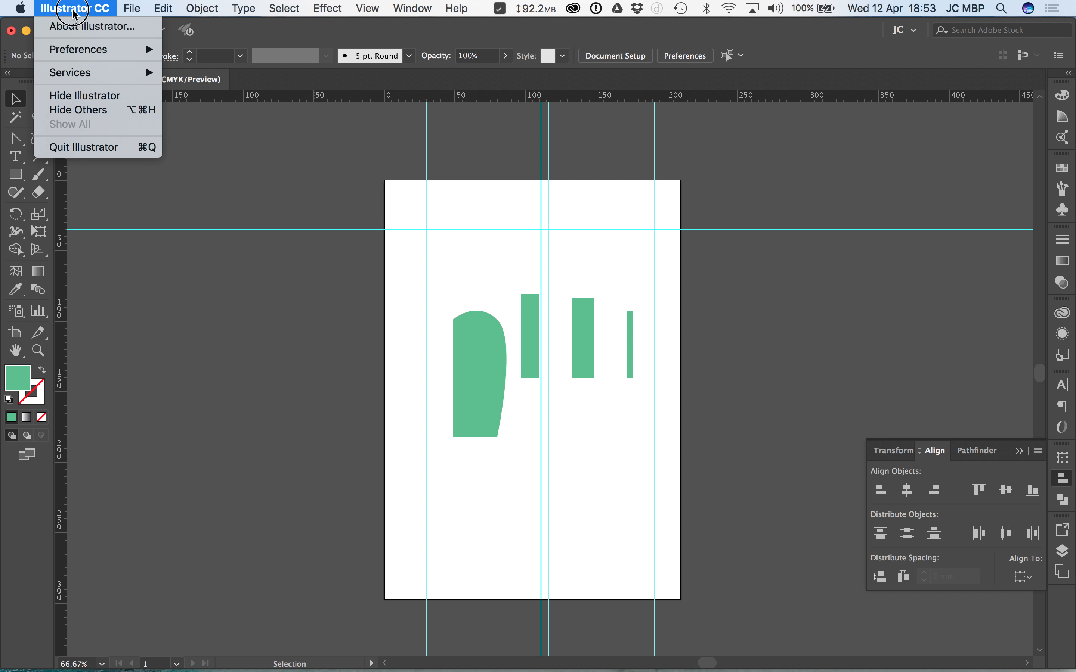
pyautogui.moveTo(86, 61)
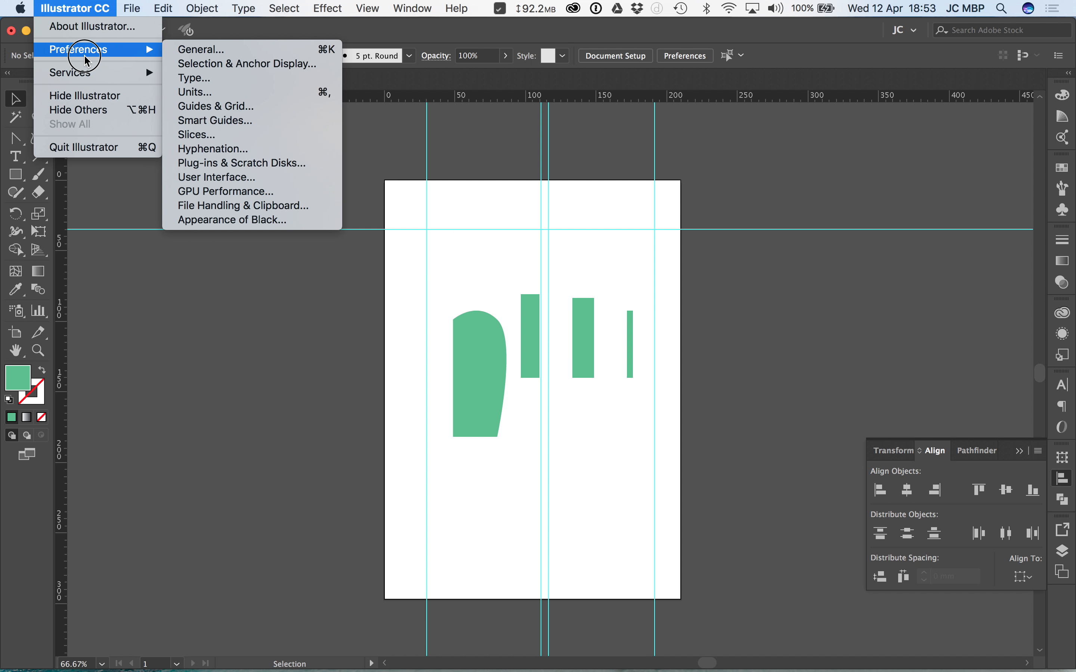
pyautogui.click(208, 96)
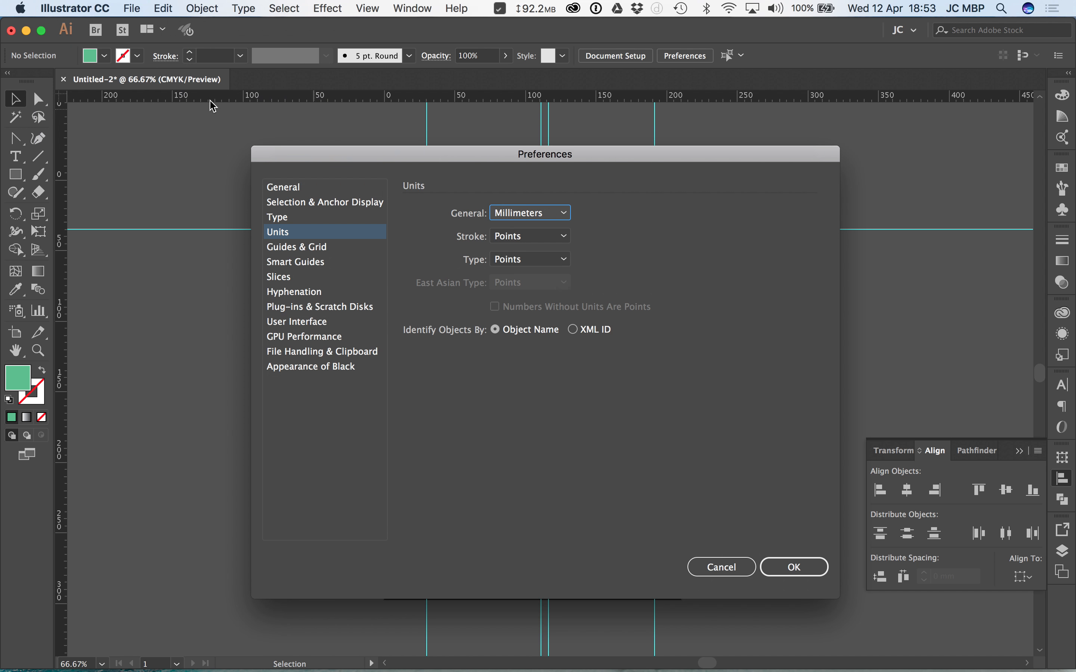
pyautogui.click(524, 214)
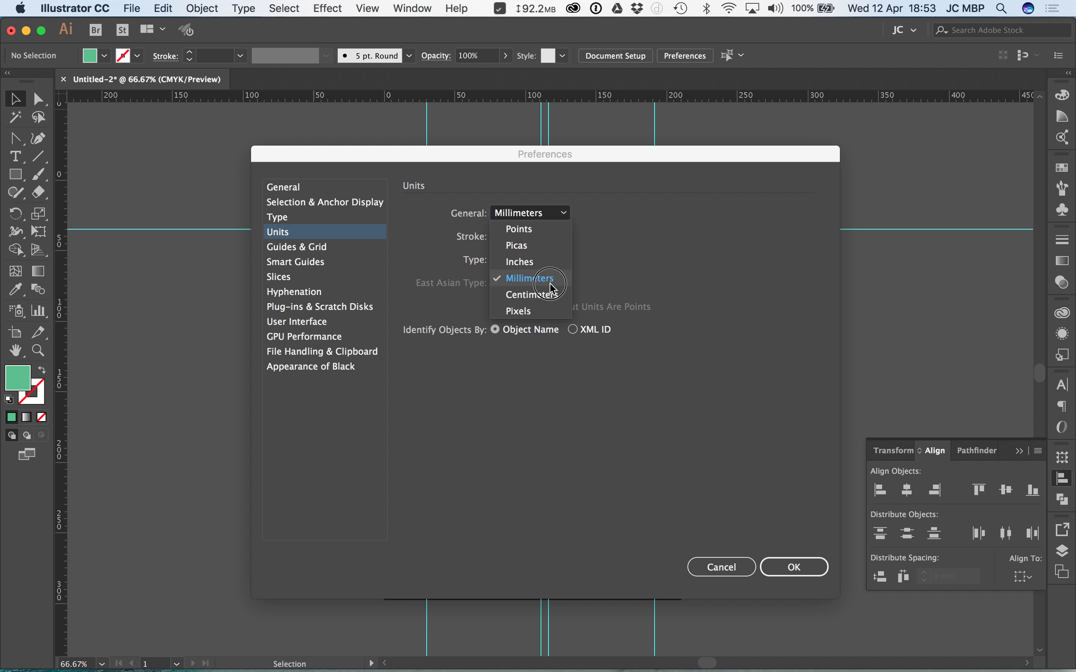
pyautogui.click(724, 570)
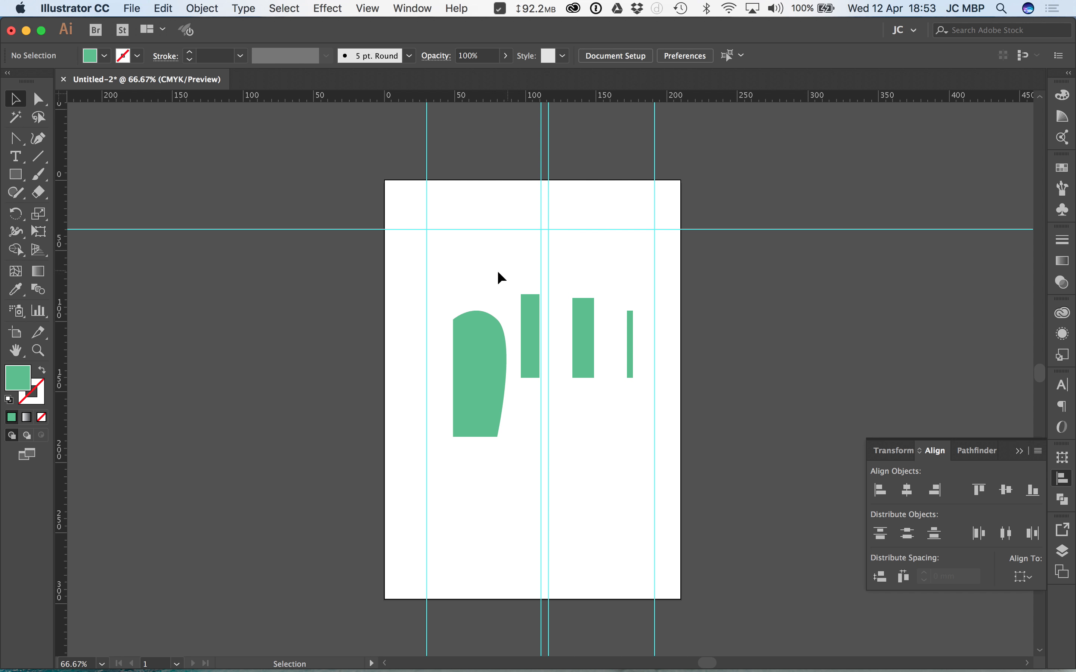
# Step: Set the curved shape's width to 200 mm in its transform values, and recheck the general unit in the Units preferences
pyautogui.click(481, 347)
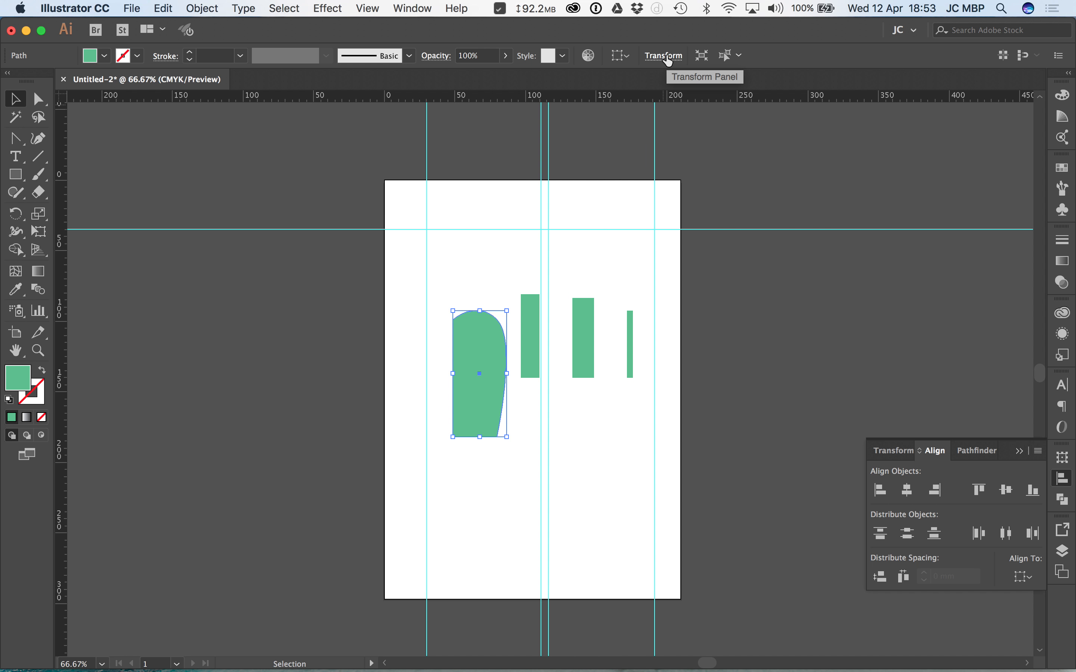
pyautogui.click(1067, 459)
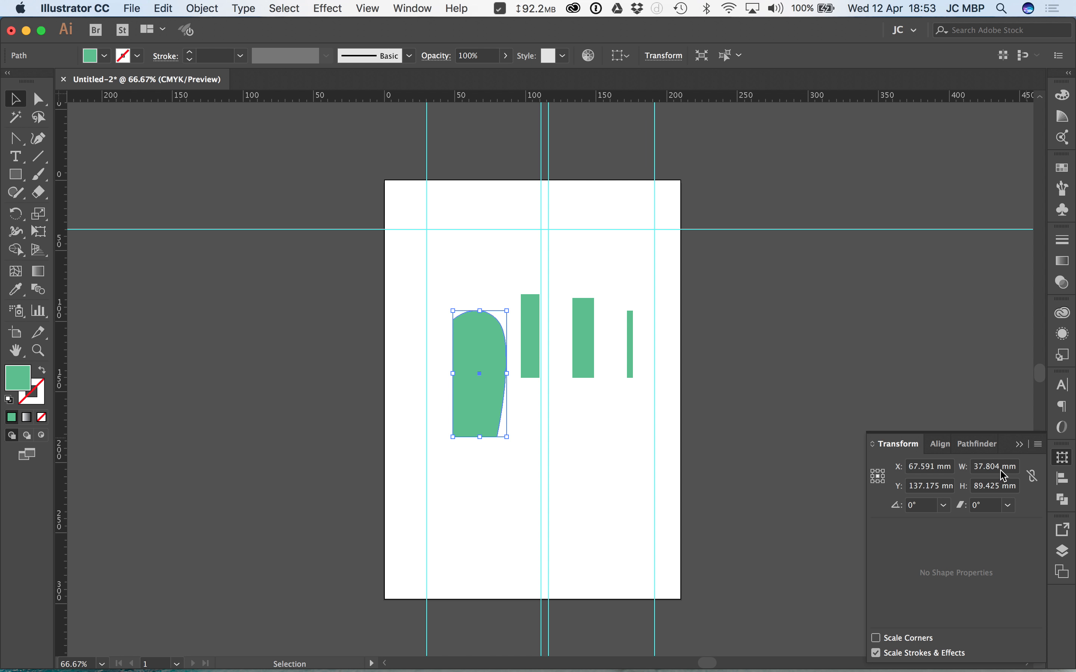
pyautogui.click(1013, 466)
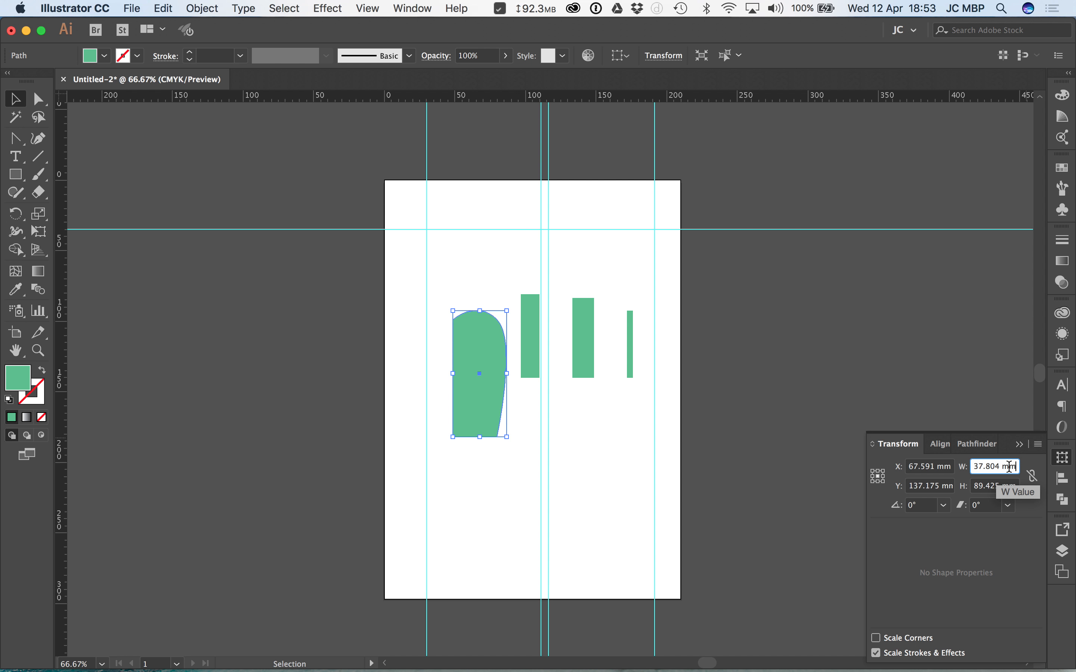
pyautogui.moveTo(977, 467); pyautogui.dragTo(1018, 467)
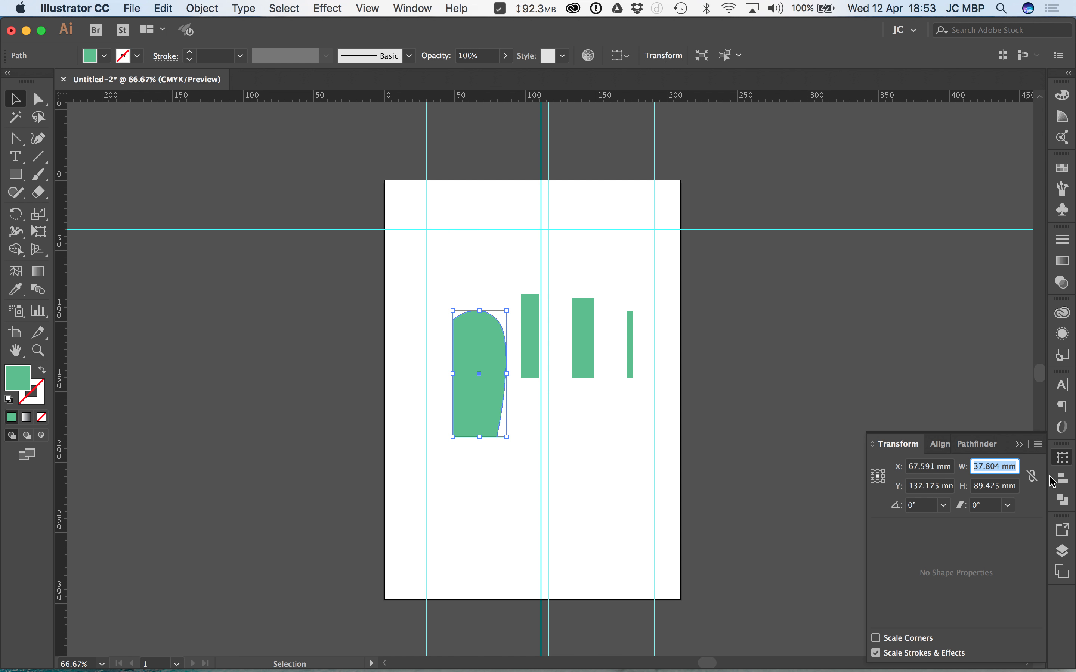
pyautogui.write('200')
pyautogui.press('Return')
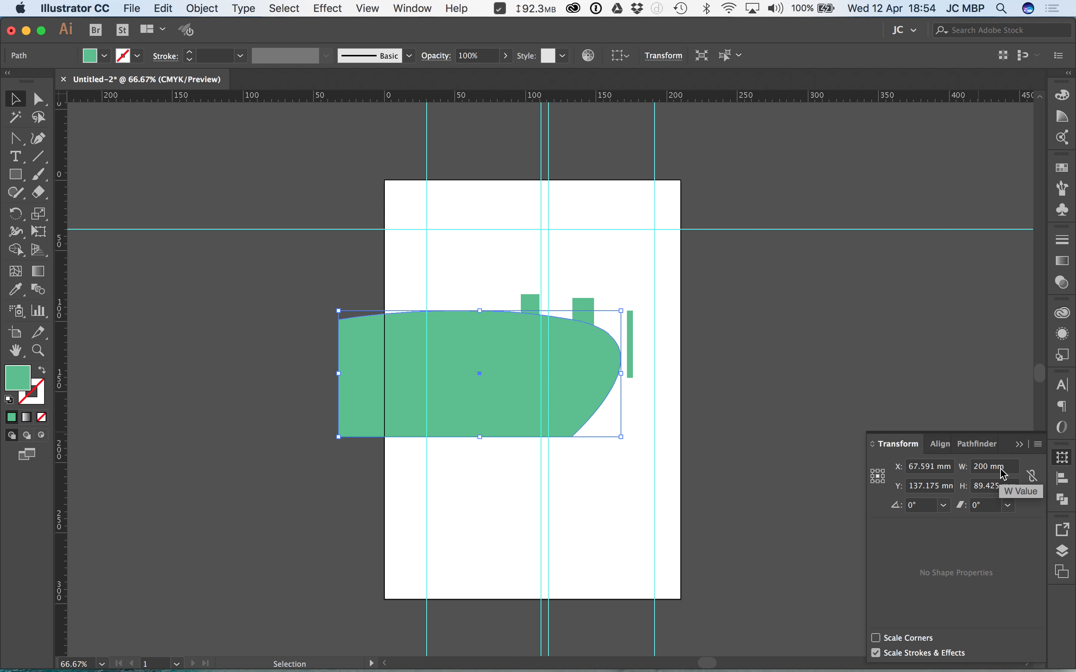
pyautogui.press('super+k')
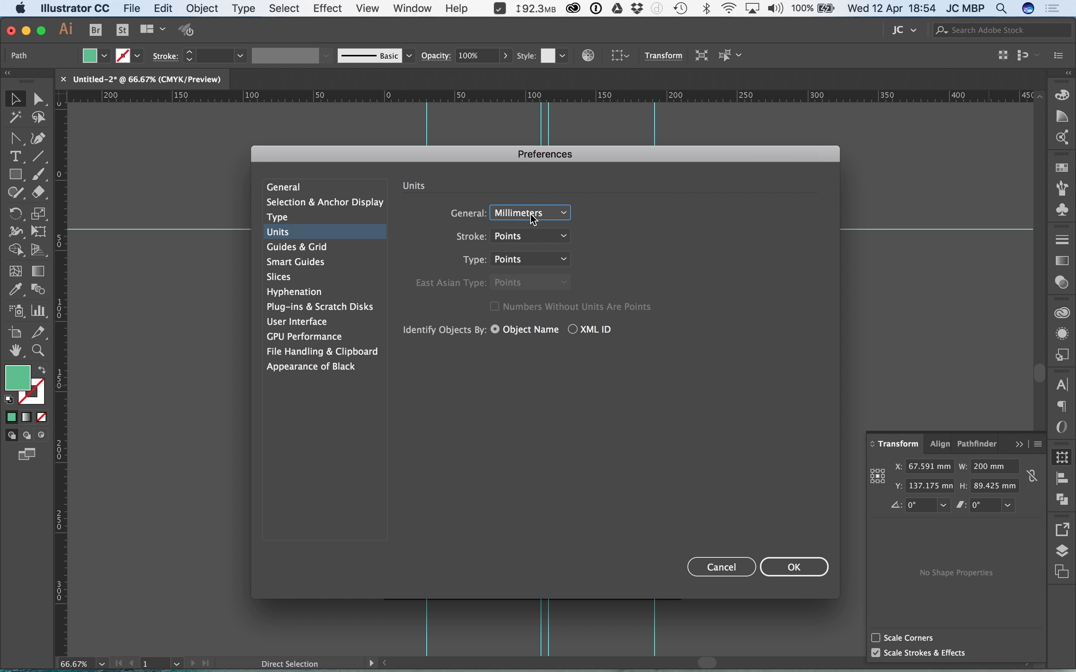
pyautogui.click(736, 566)
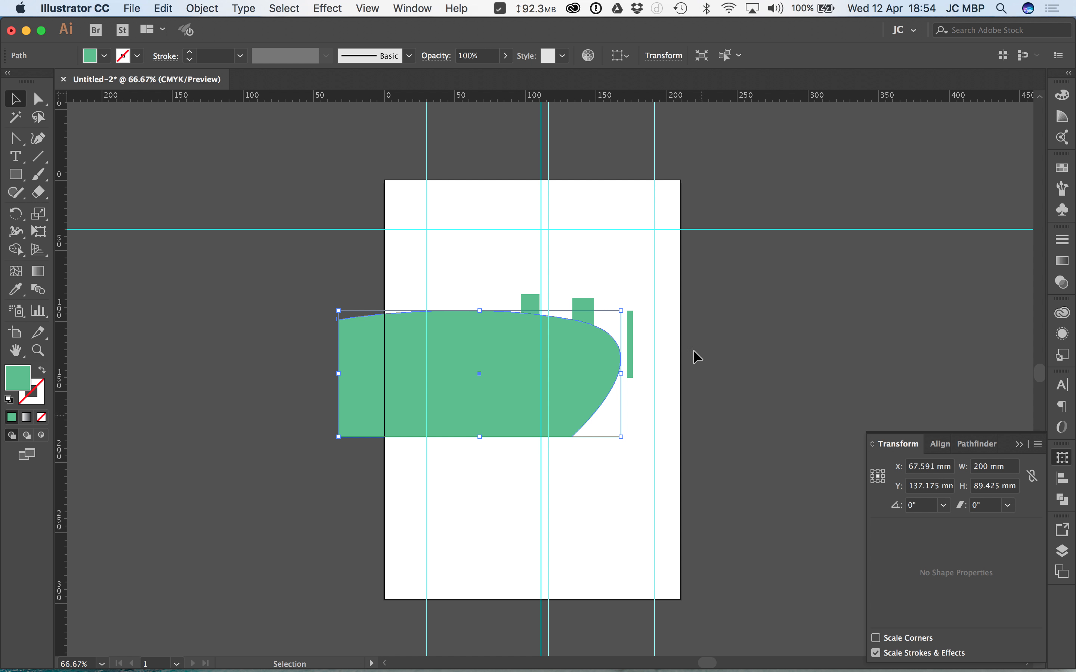
# Step: Switch to Any.do and mark the "Units, Rulers, Guides & Smart Guides" sub-task as complete
pyautogui.click(500, 8)
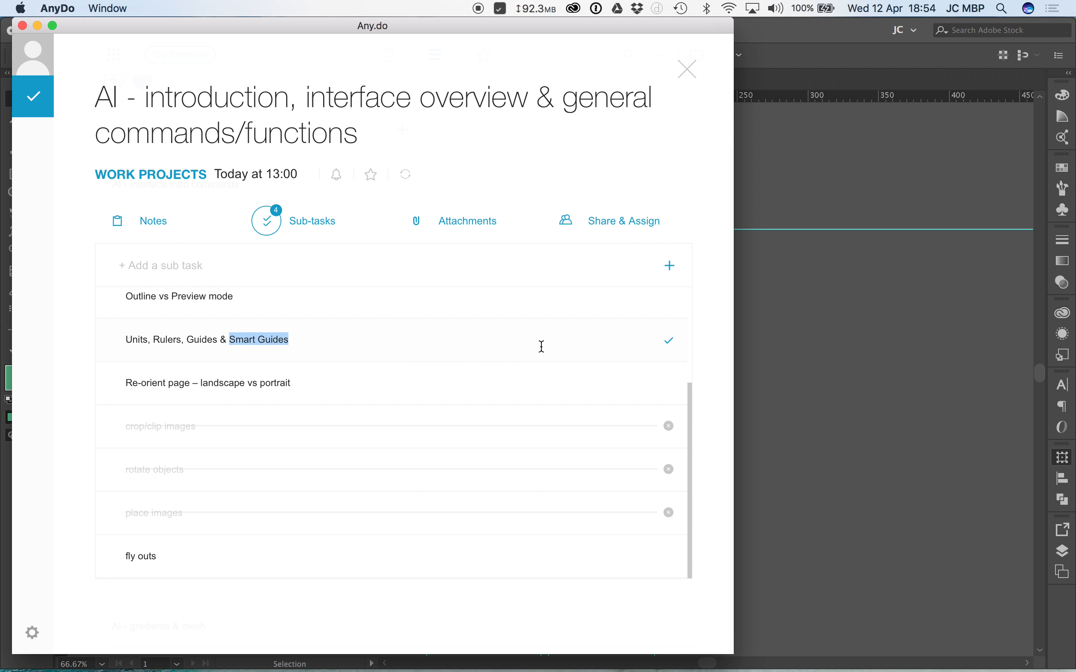
pyautogui.click(670, 344)
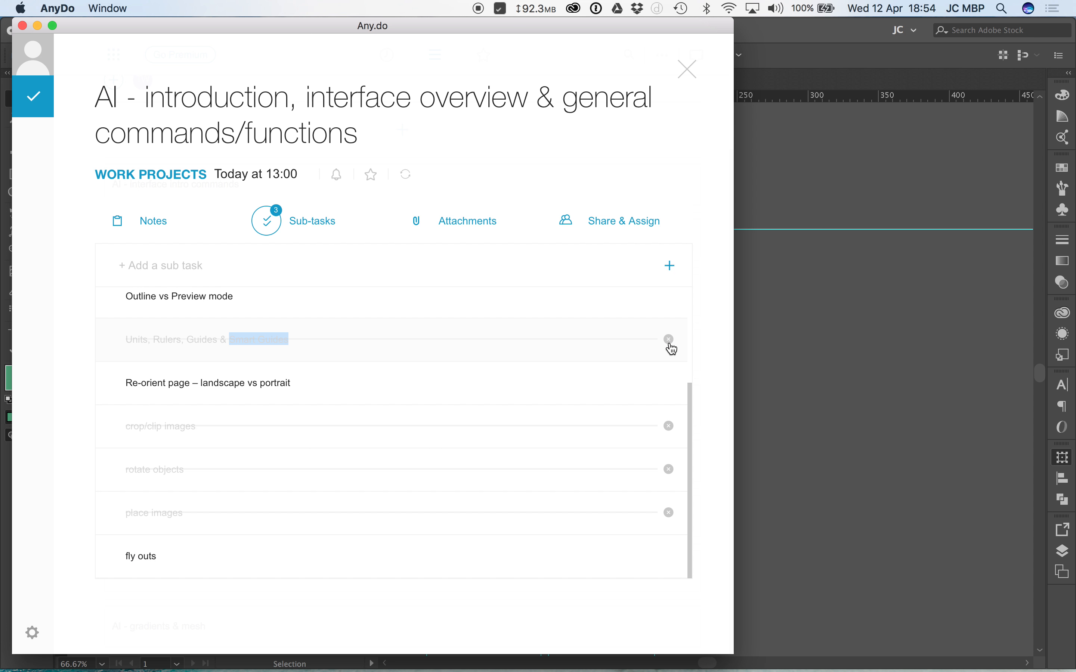